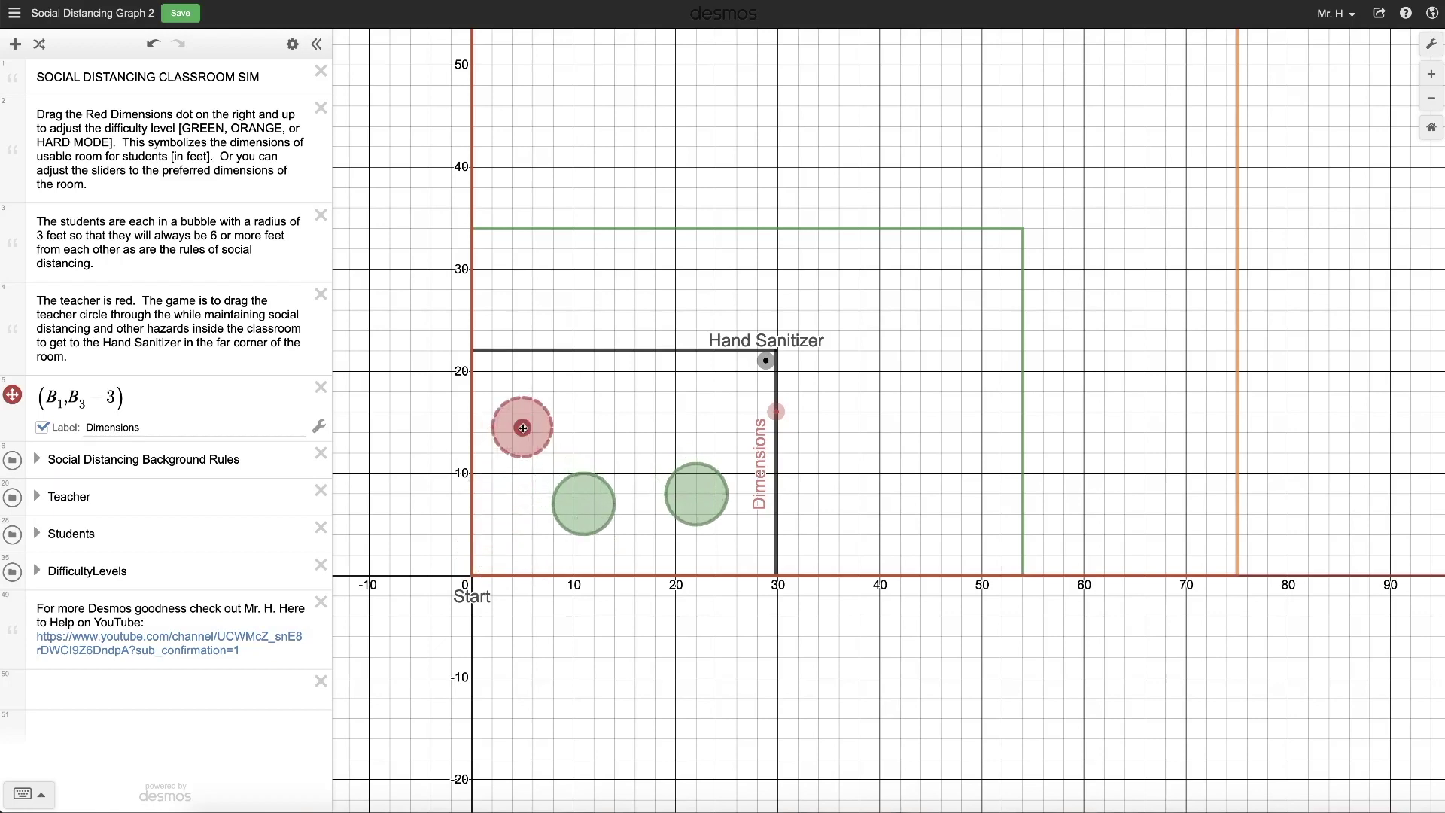
Drag the red teacher circle toward the Hand Sanitizer, then back down to the Start corner
drag(589, 401, 768, 369)
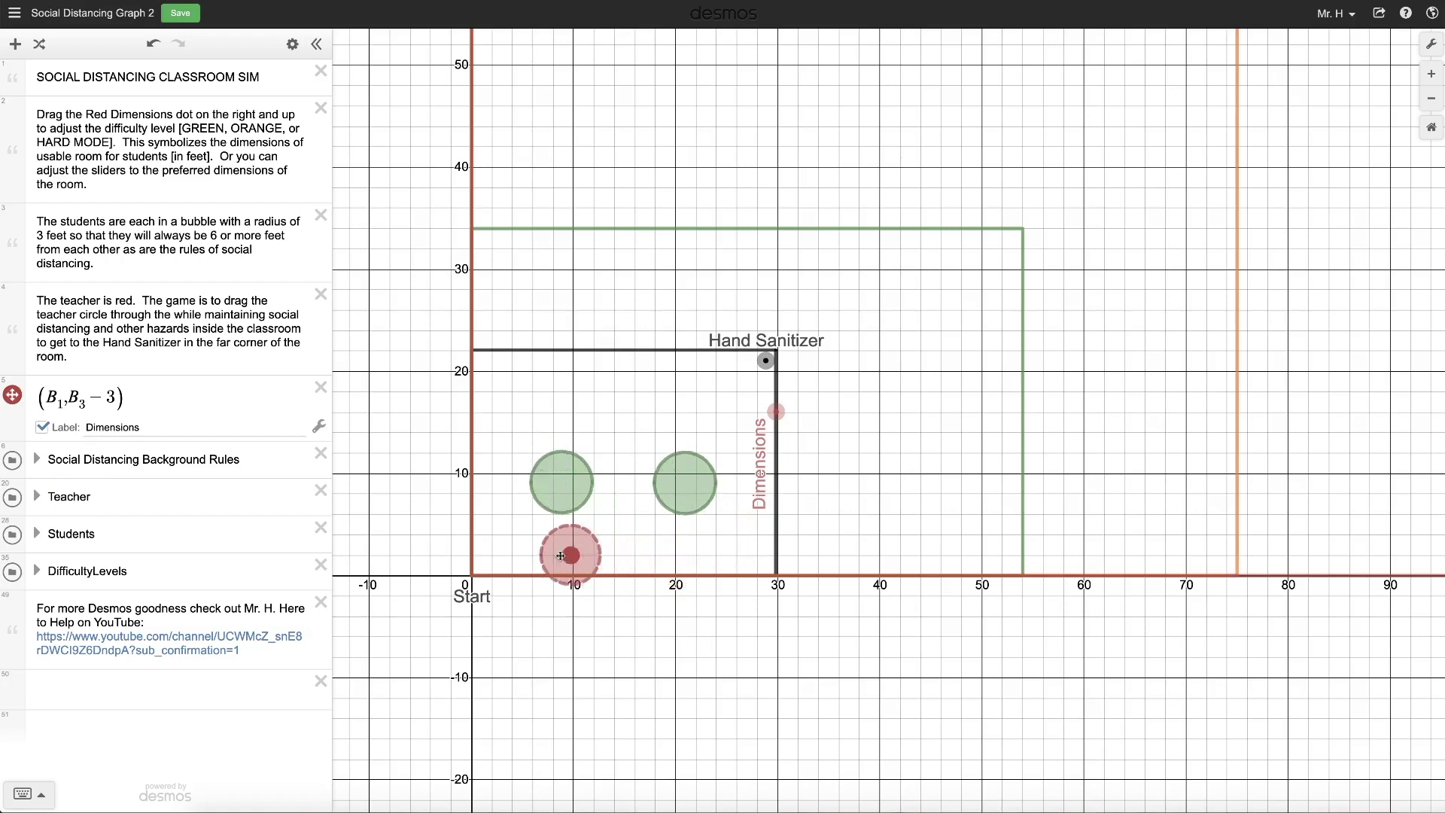
drag(560, 556, 502, 563)
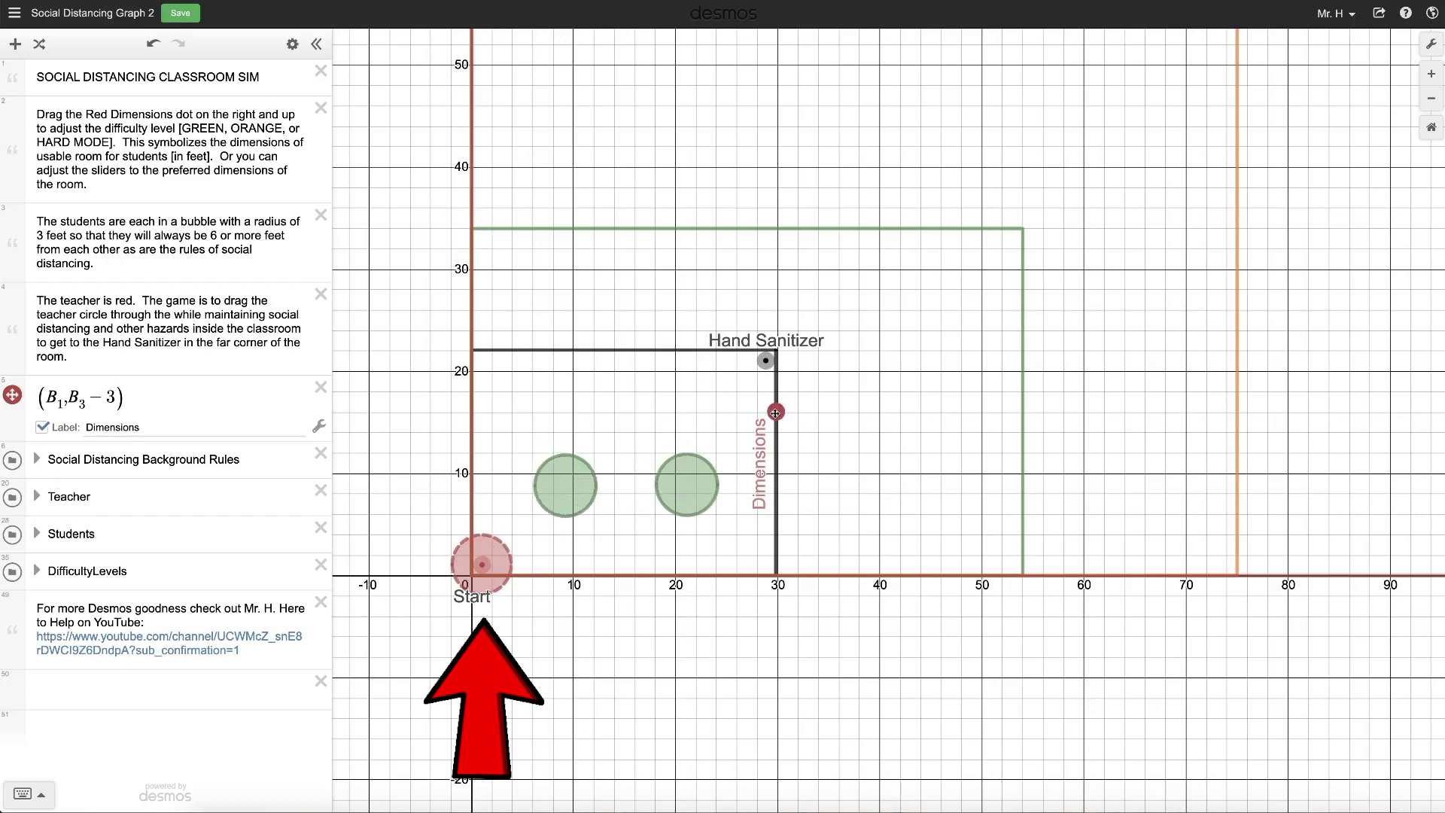
Enlarge the room to the orange level, then move the teacher circle up and right above the students
drag(775, 413, 1024, 290)
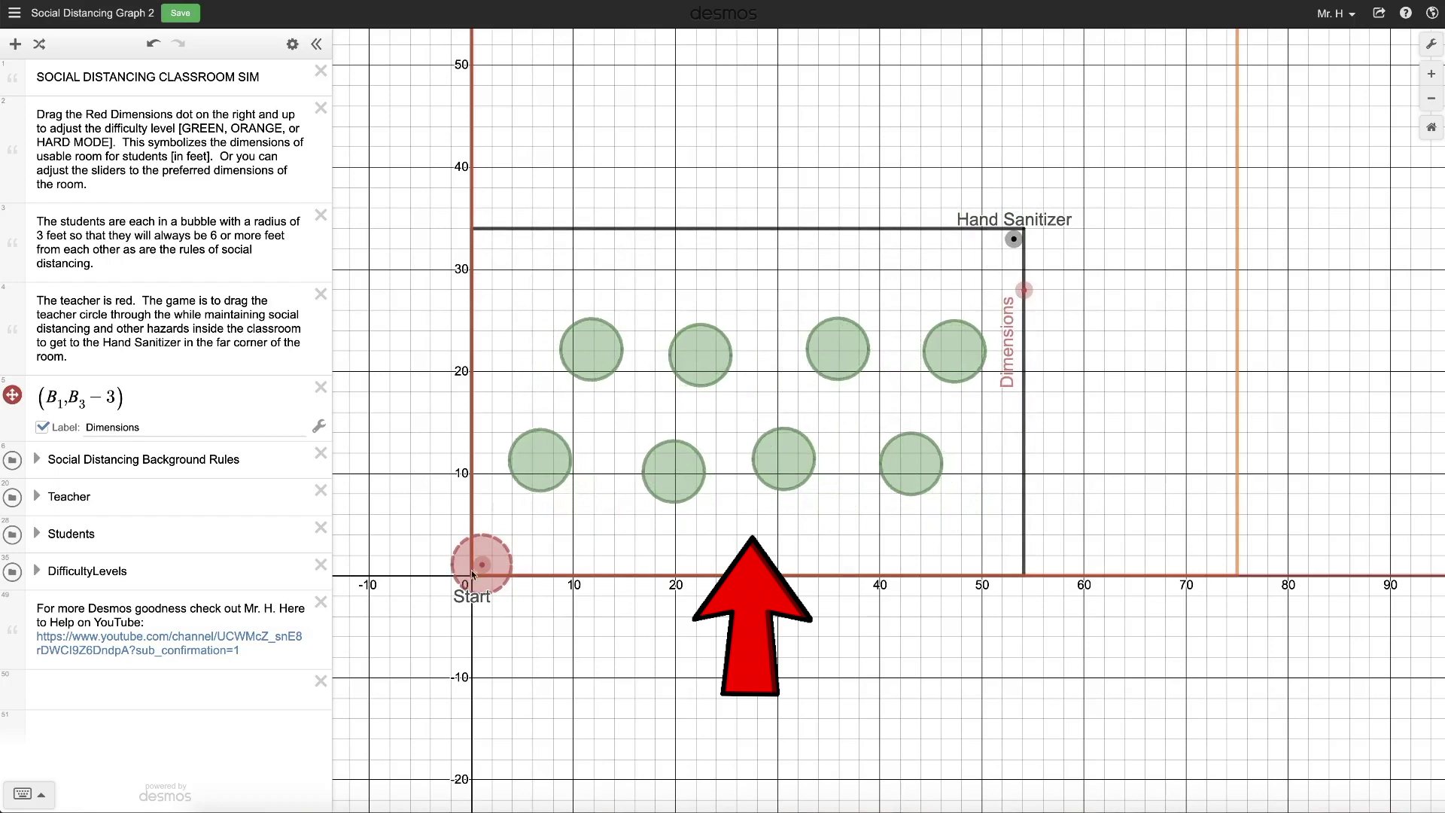
drag(474, 572, 492, 482)
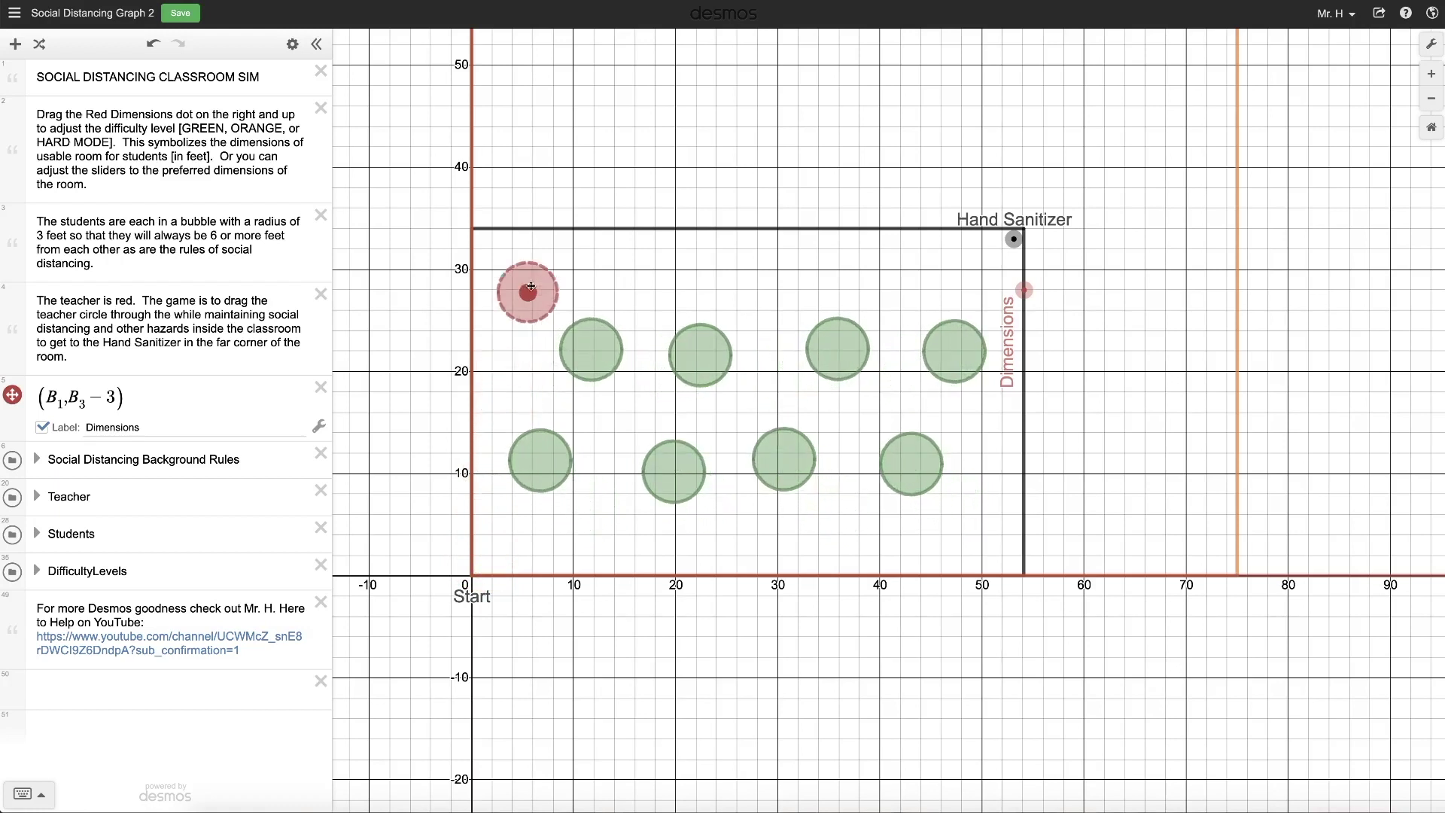
drag(532, 286, 981, 308)
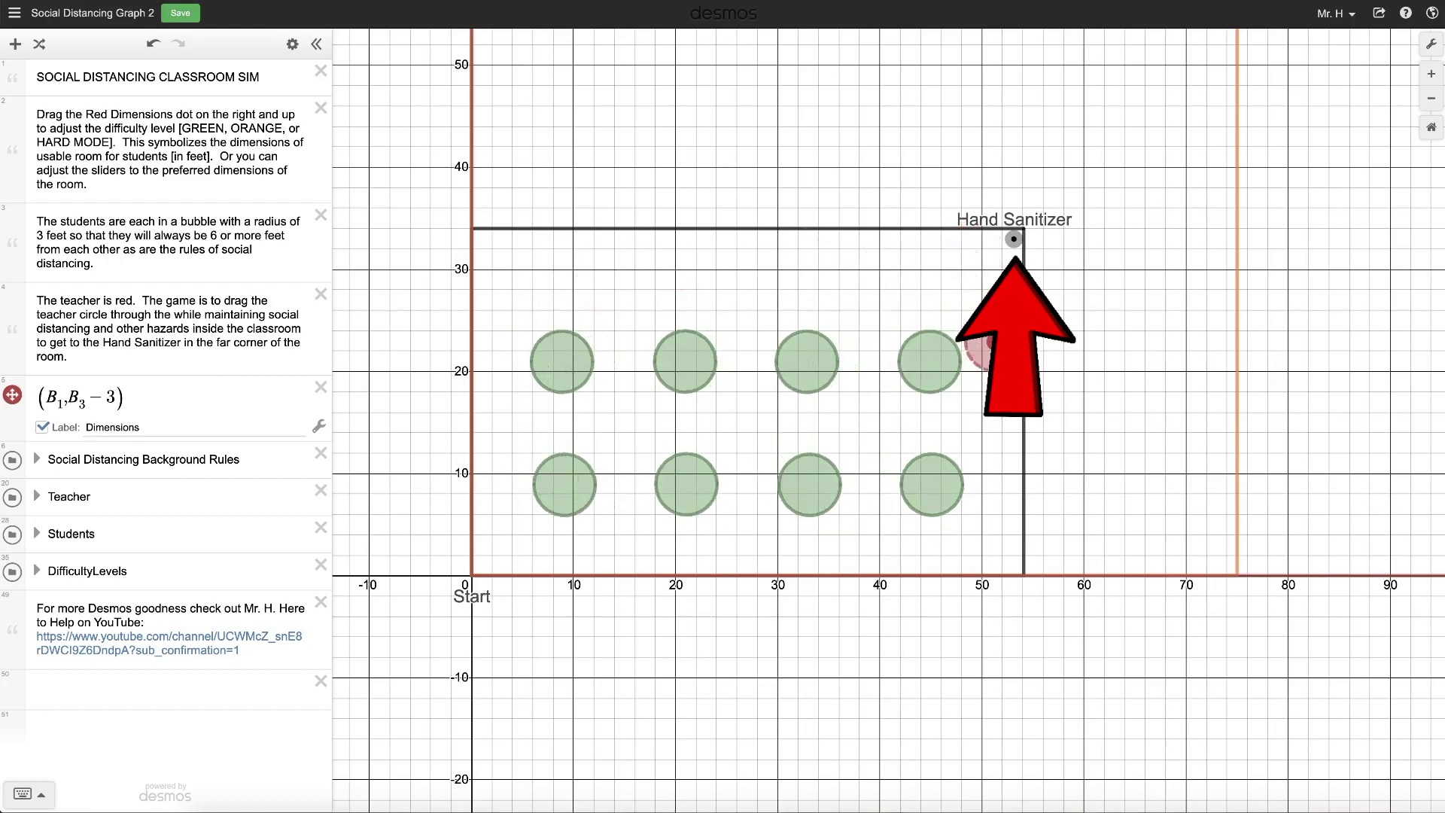
Steer the teacher circle left toward the Hand Sanitizer, then down the left wall to Start
drag(982, 425, 969, 428)
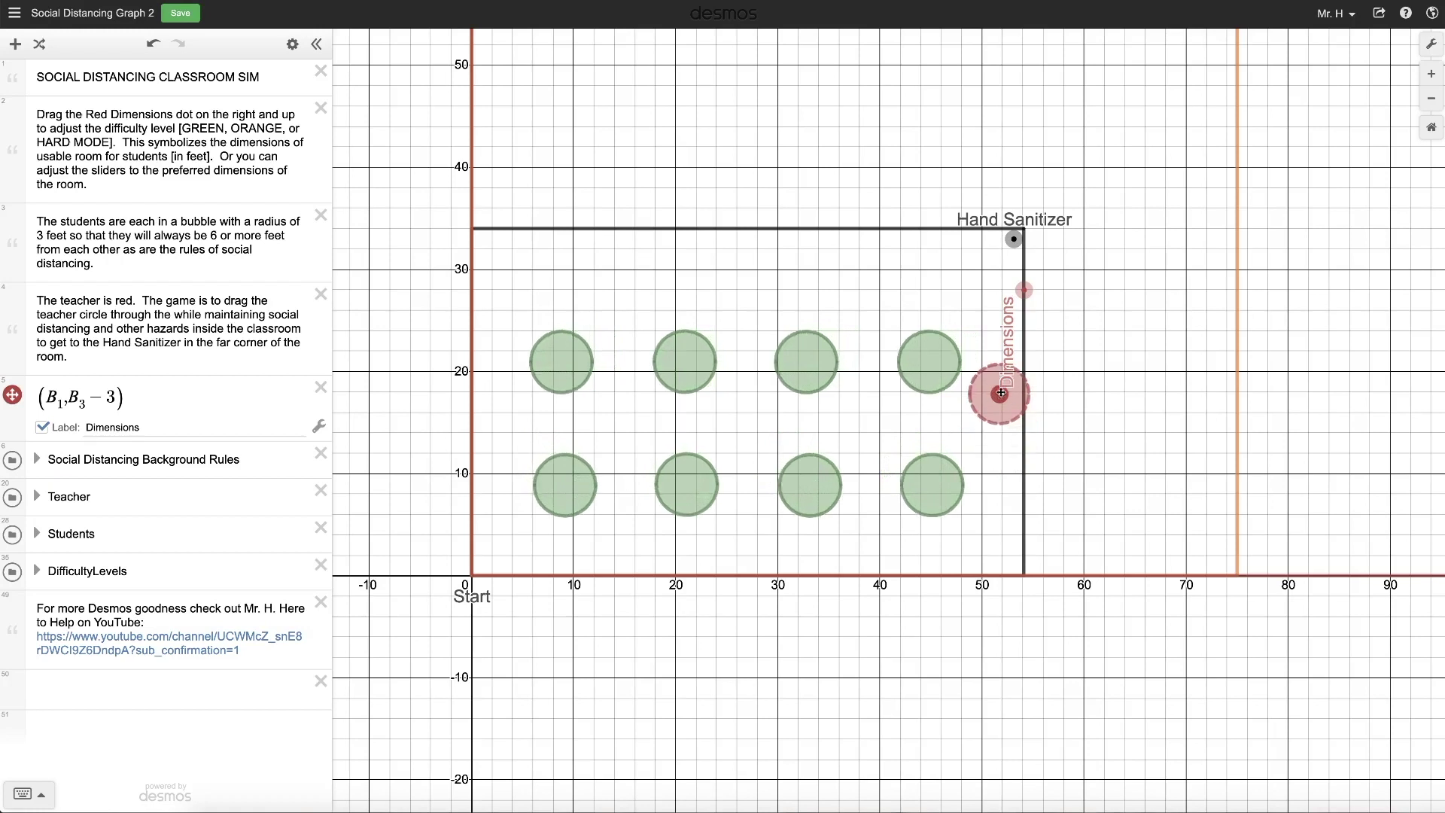
drag(1001, 393, 487, 320)
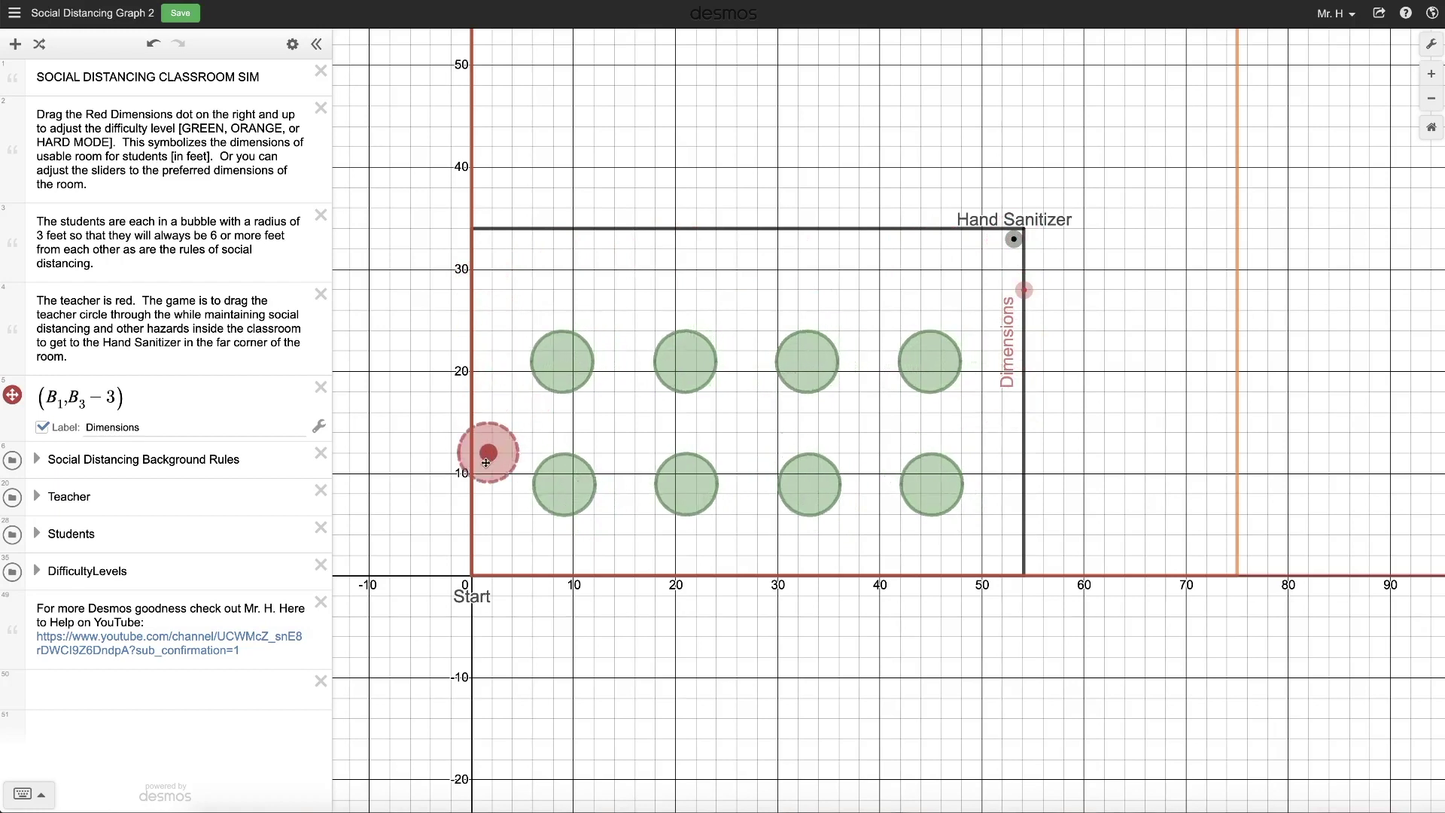
drag(485, 505, 476, 553)
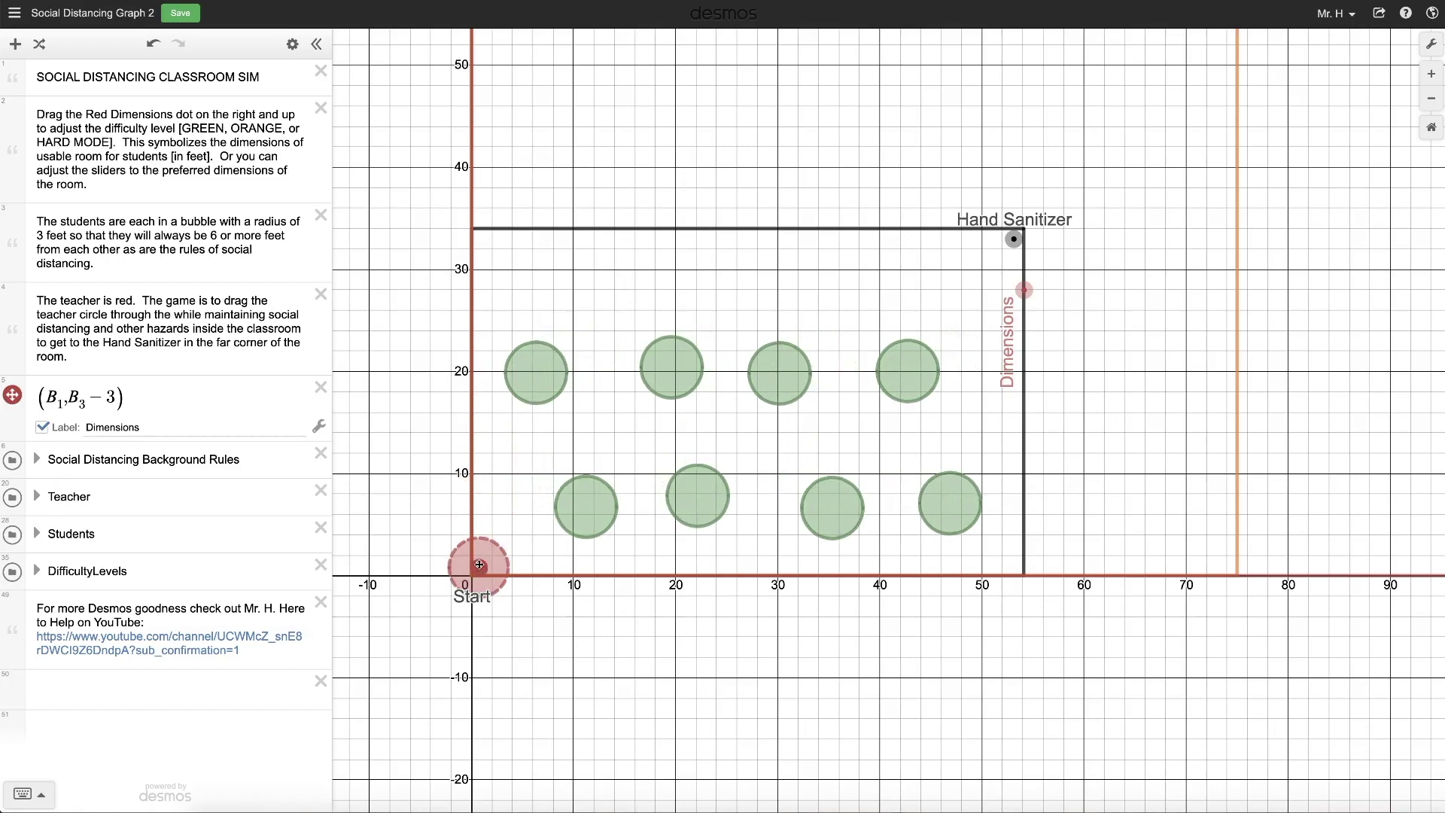
Stretch the room to hard mode with 24 students and place the teacher between the middle rows
drag(1156, 260, 1136, 397)
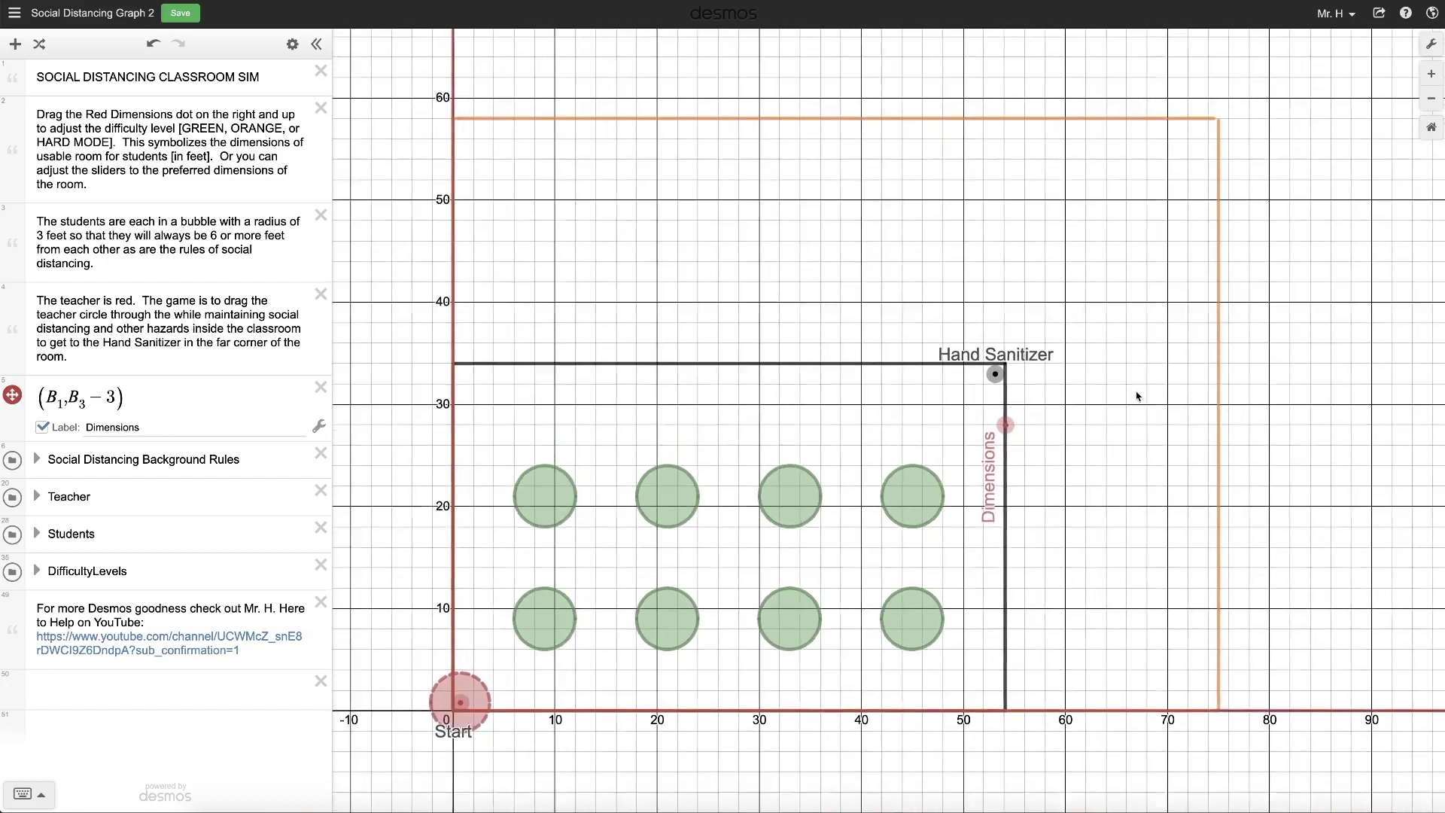
drag(1001, 443, 1220, 184)
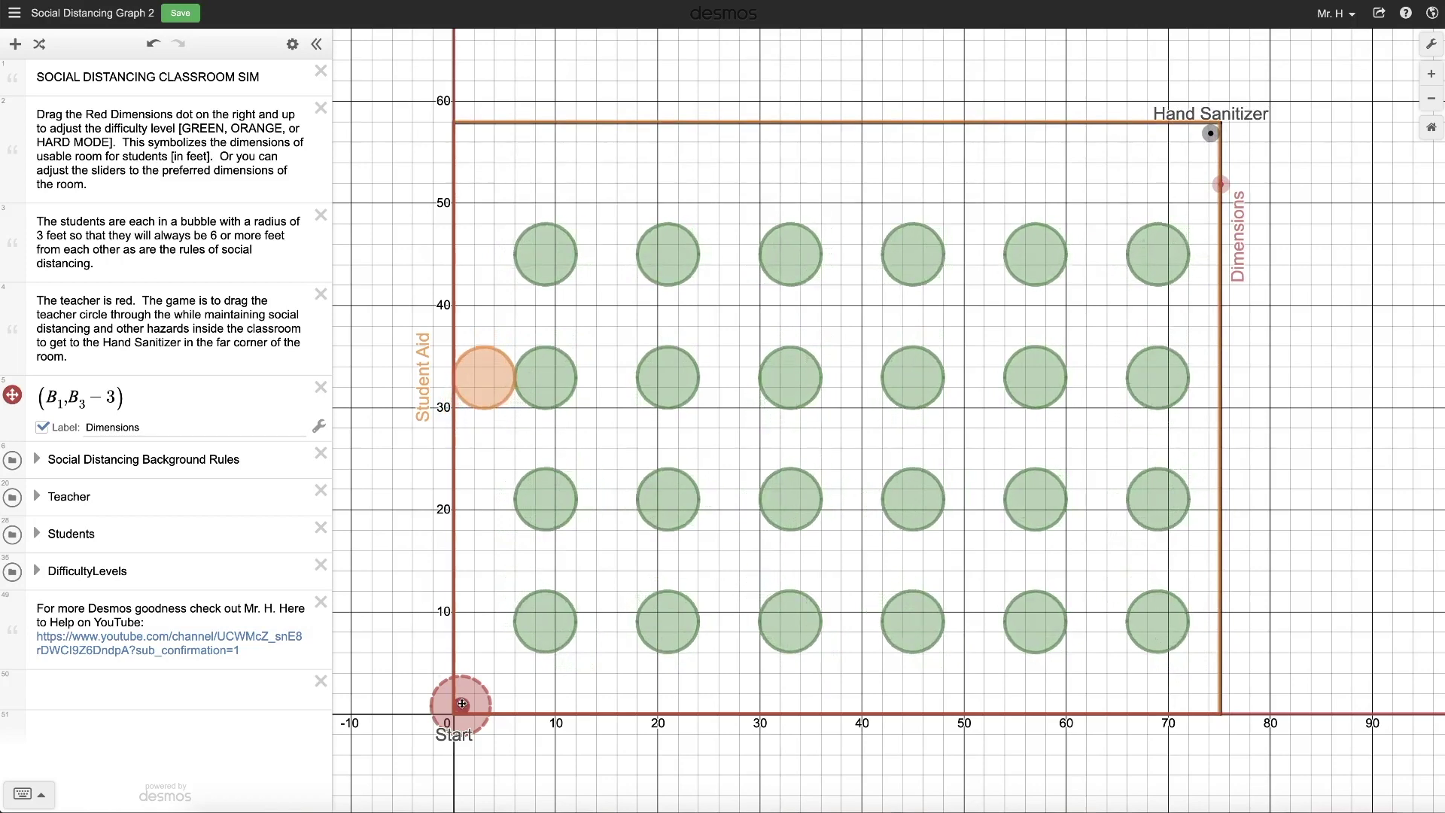
drag(456, 675, 473, 606)
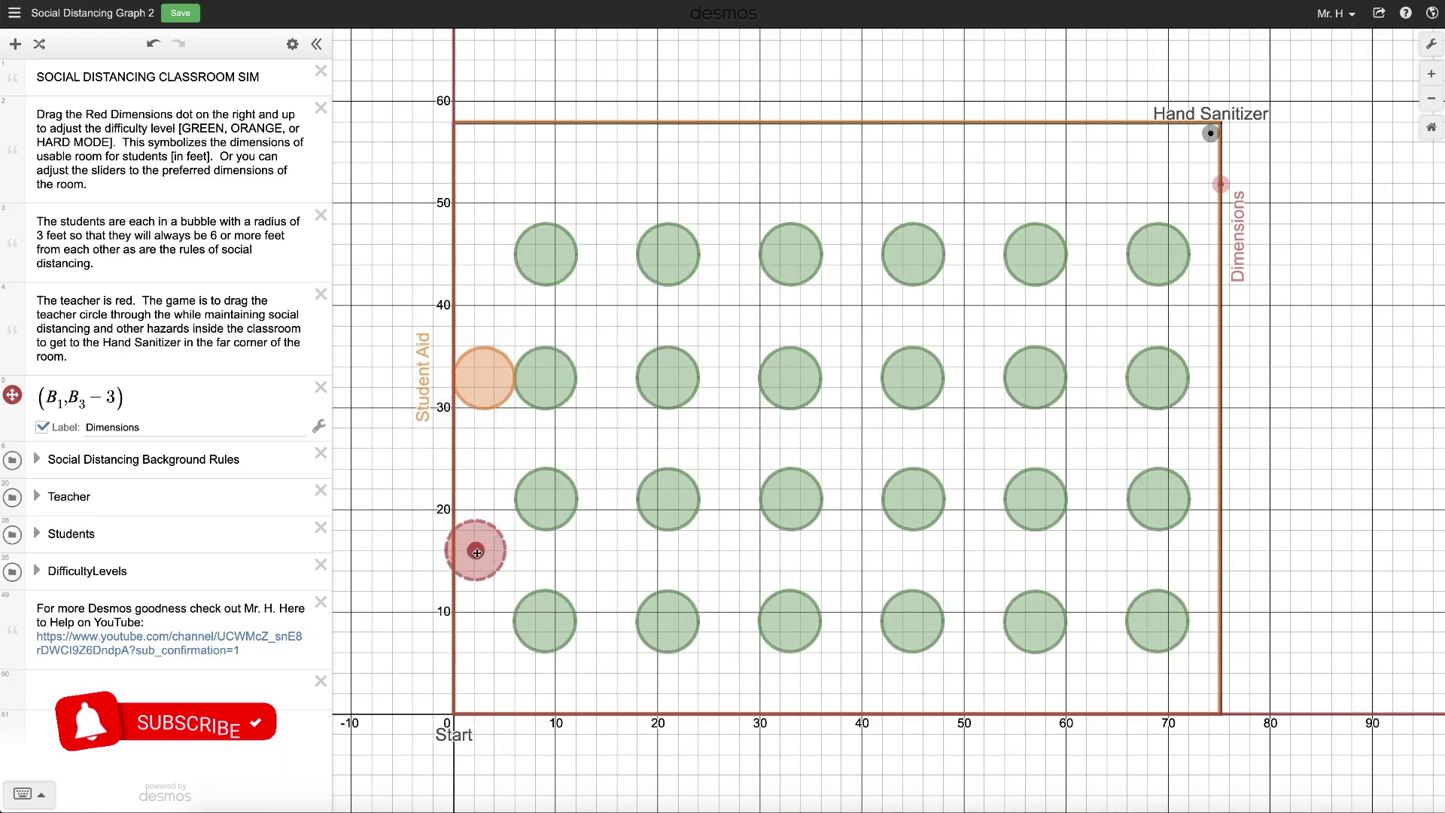
drag(477, 553, 596, 425)
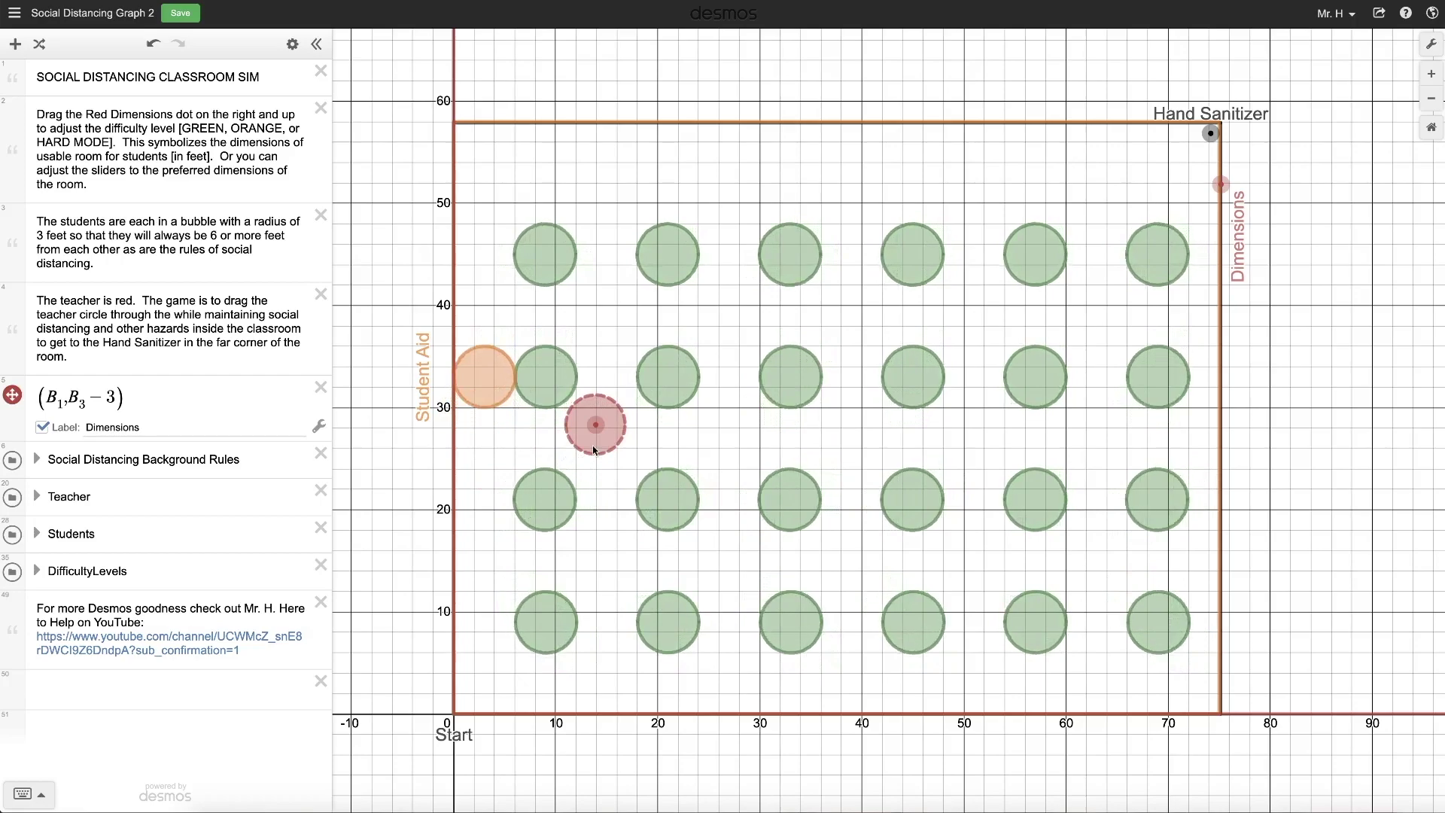
Zoom in on the teacher circle and move it up-right between the student bubbles
scroll(594, 450, up, 5)
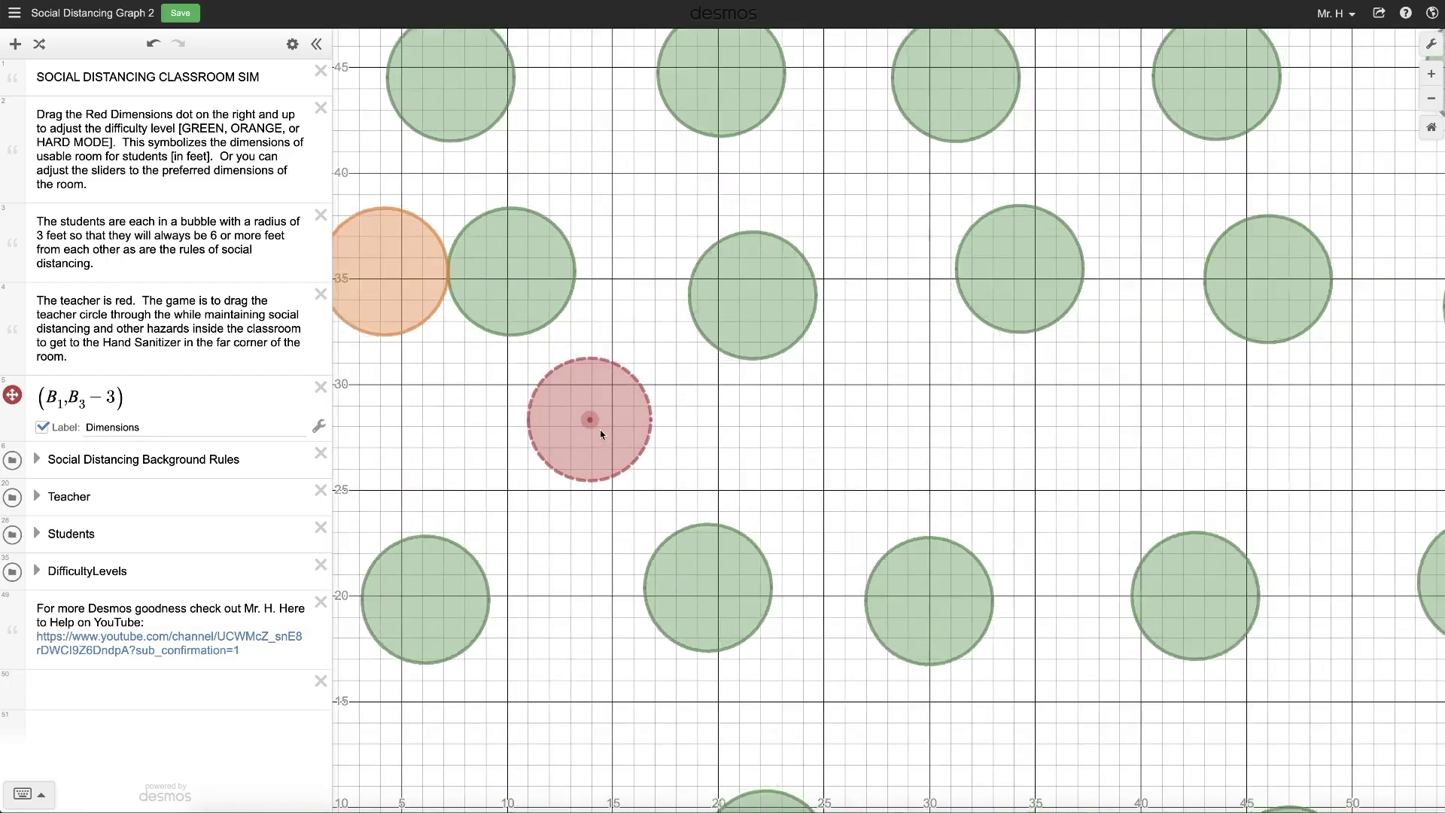
scroll(602, 434, up, 2)
drag(735, 426, 744, 522)
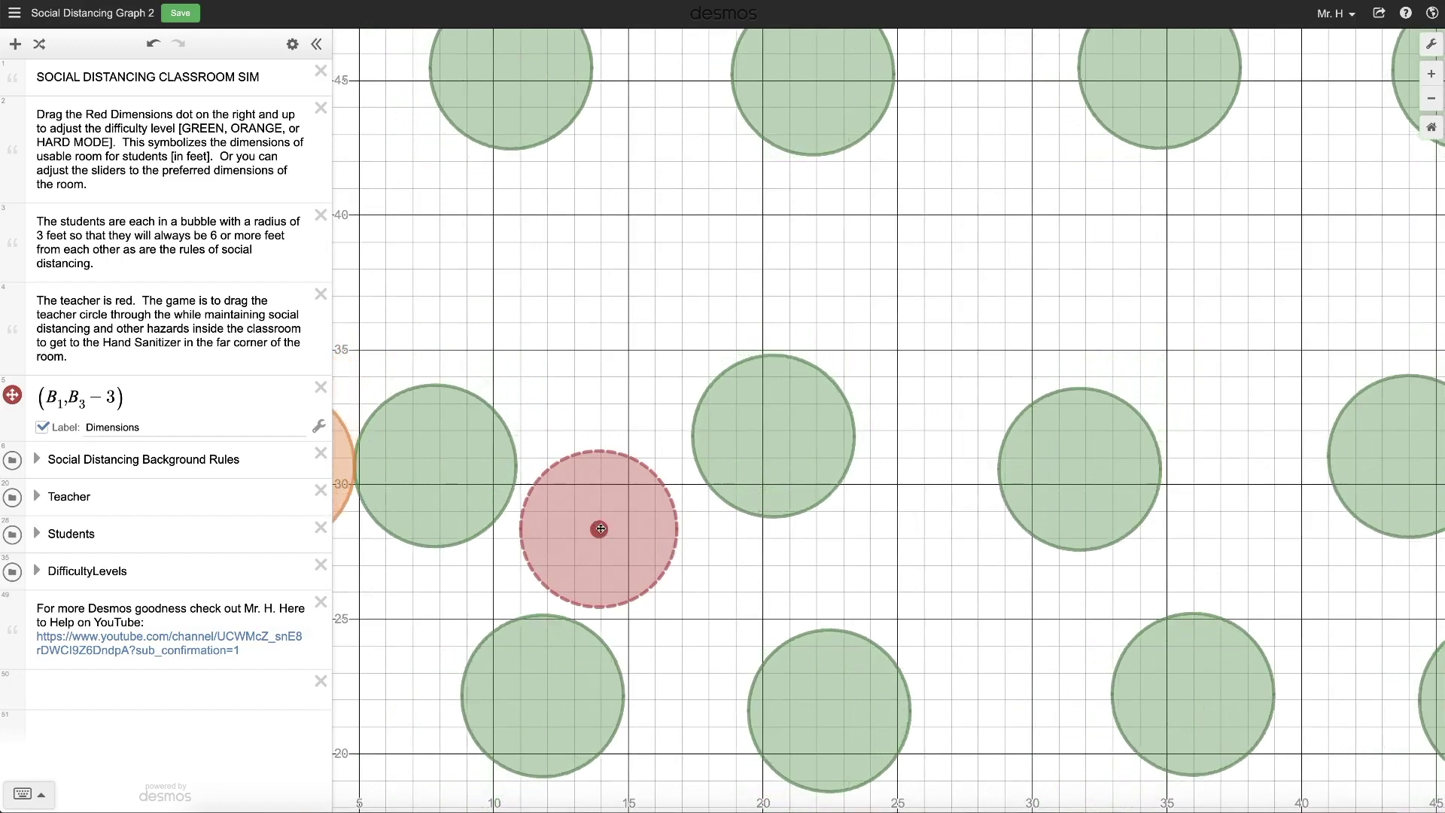
drag(599, 529, 935, 402)
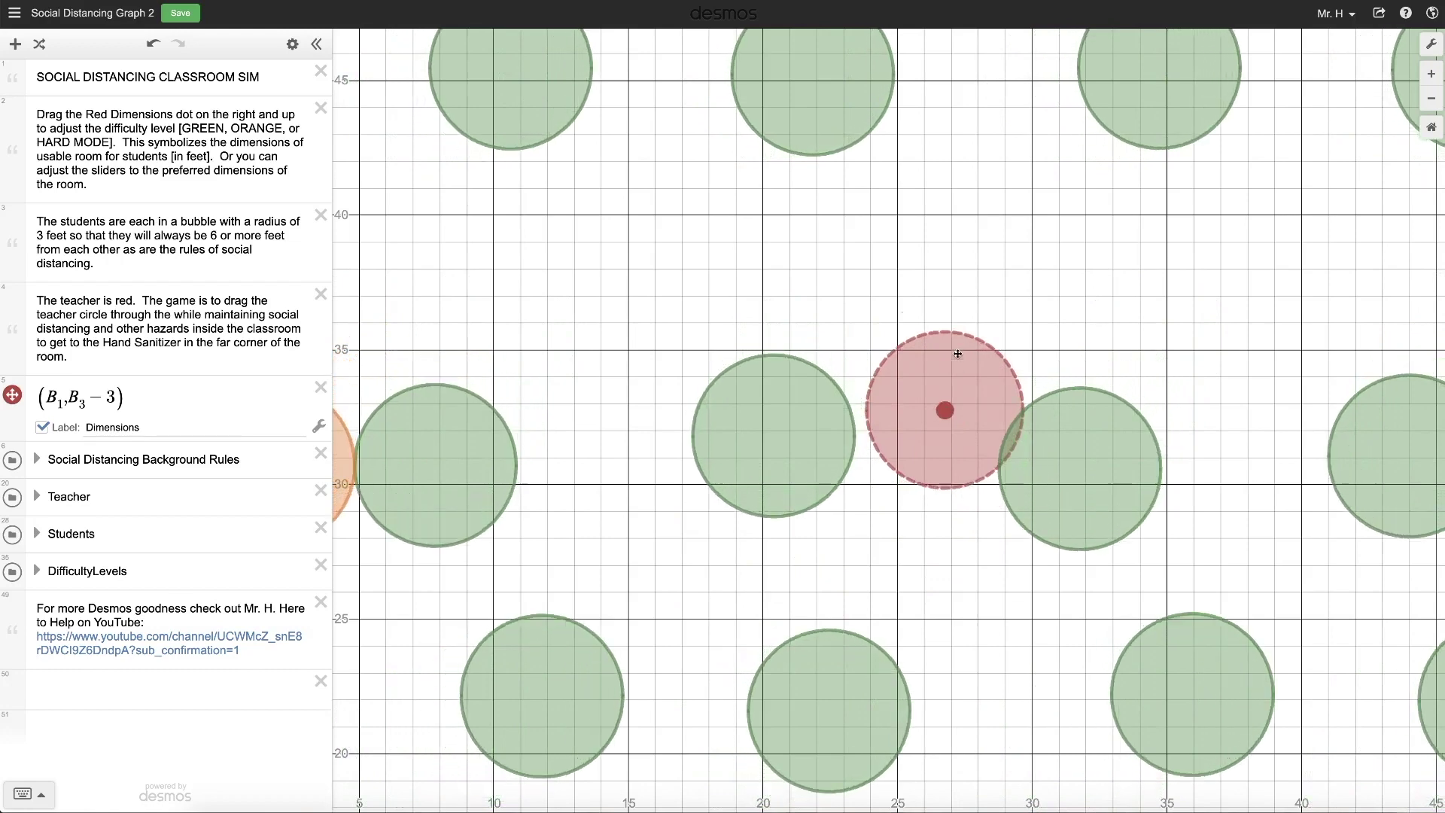
Move the teacher past a student toward the Hand Sanitizer, just below the upper wall
drag(957, 354, 946, 239)
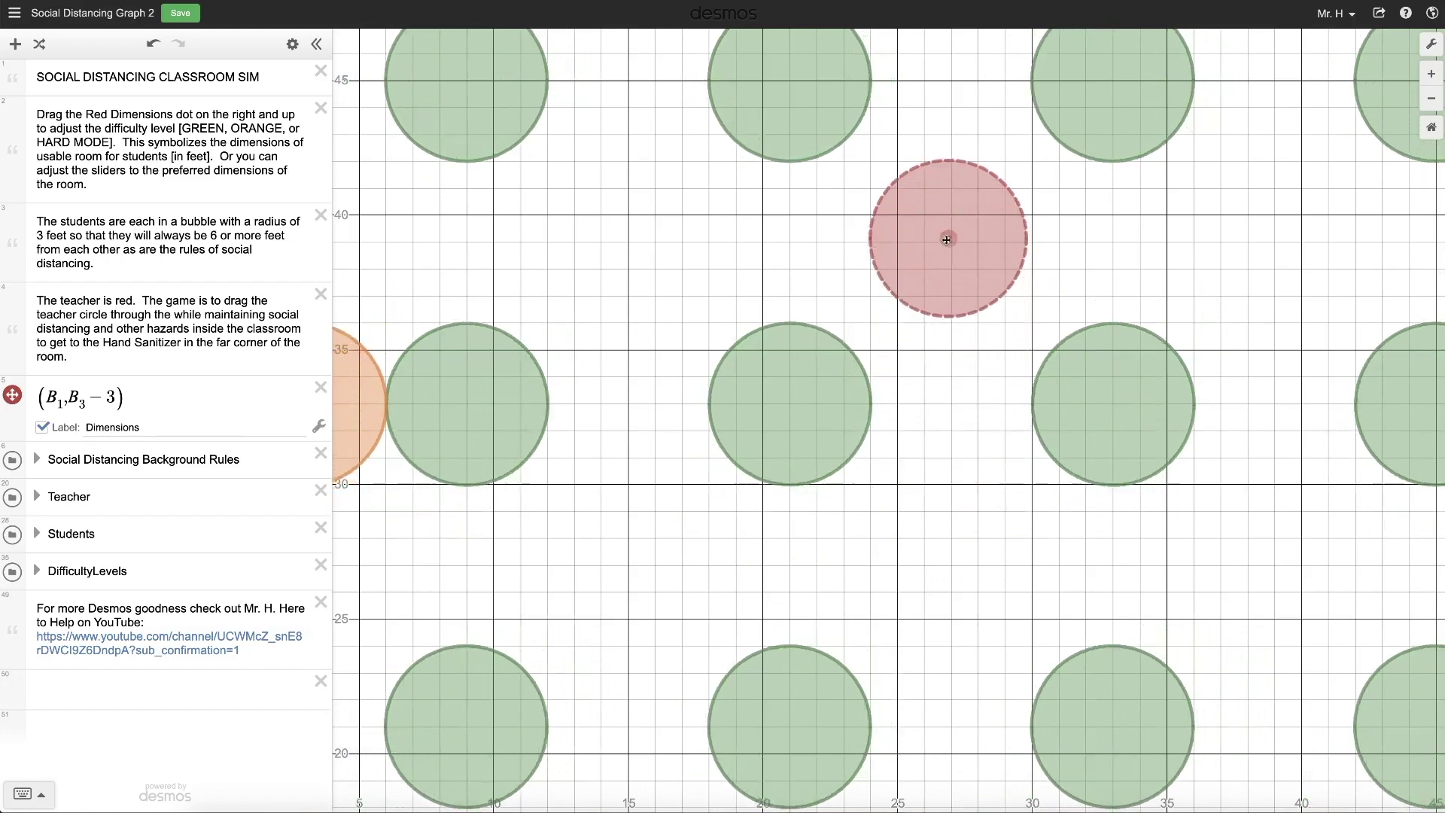
scroll(974, 333, up, 2)
drag(977, 329, 865, 646)
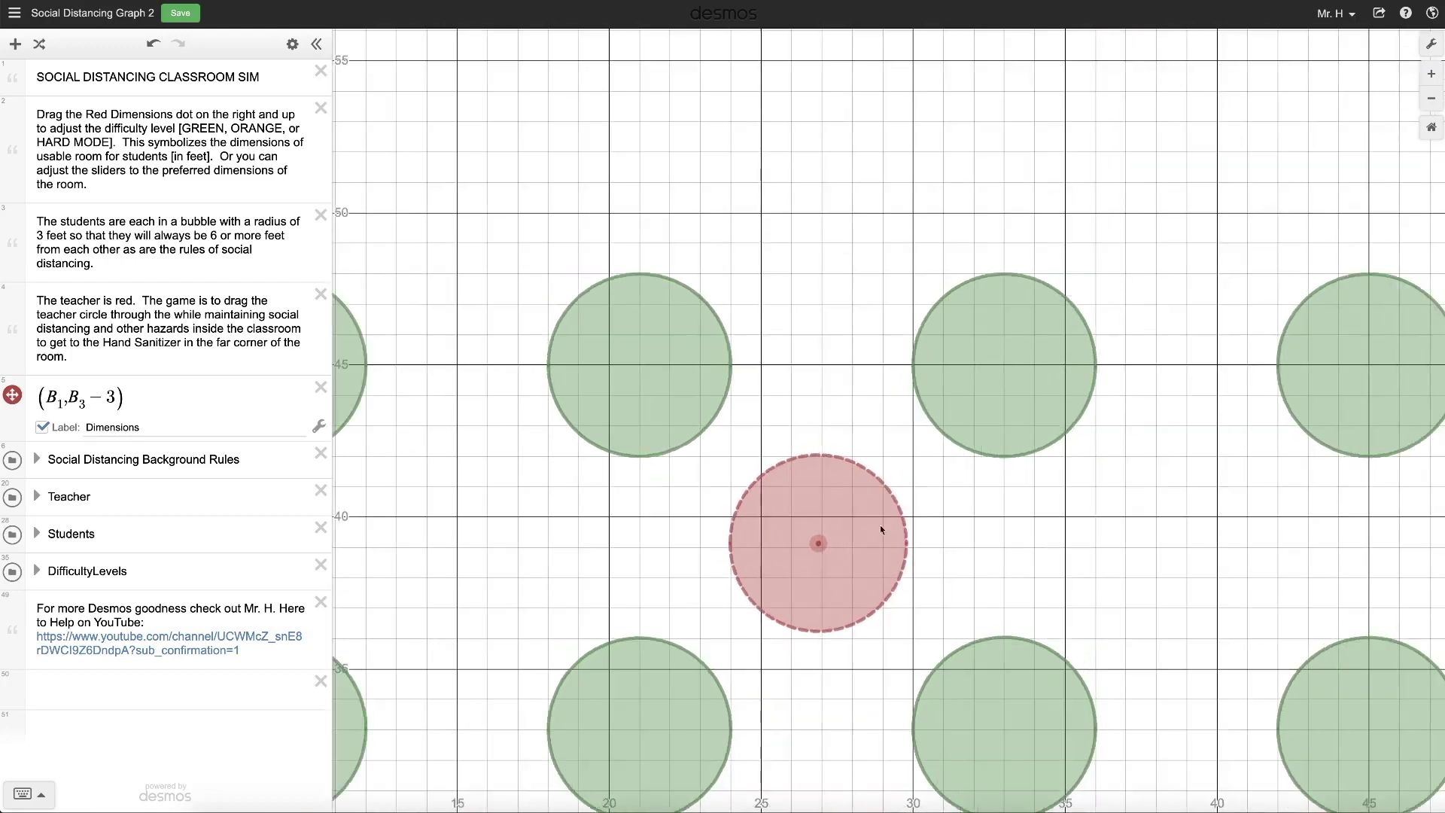
drag(881, 529, 1312, 238)
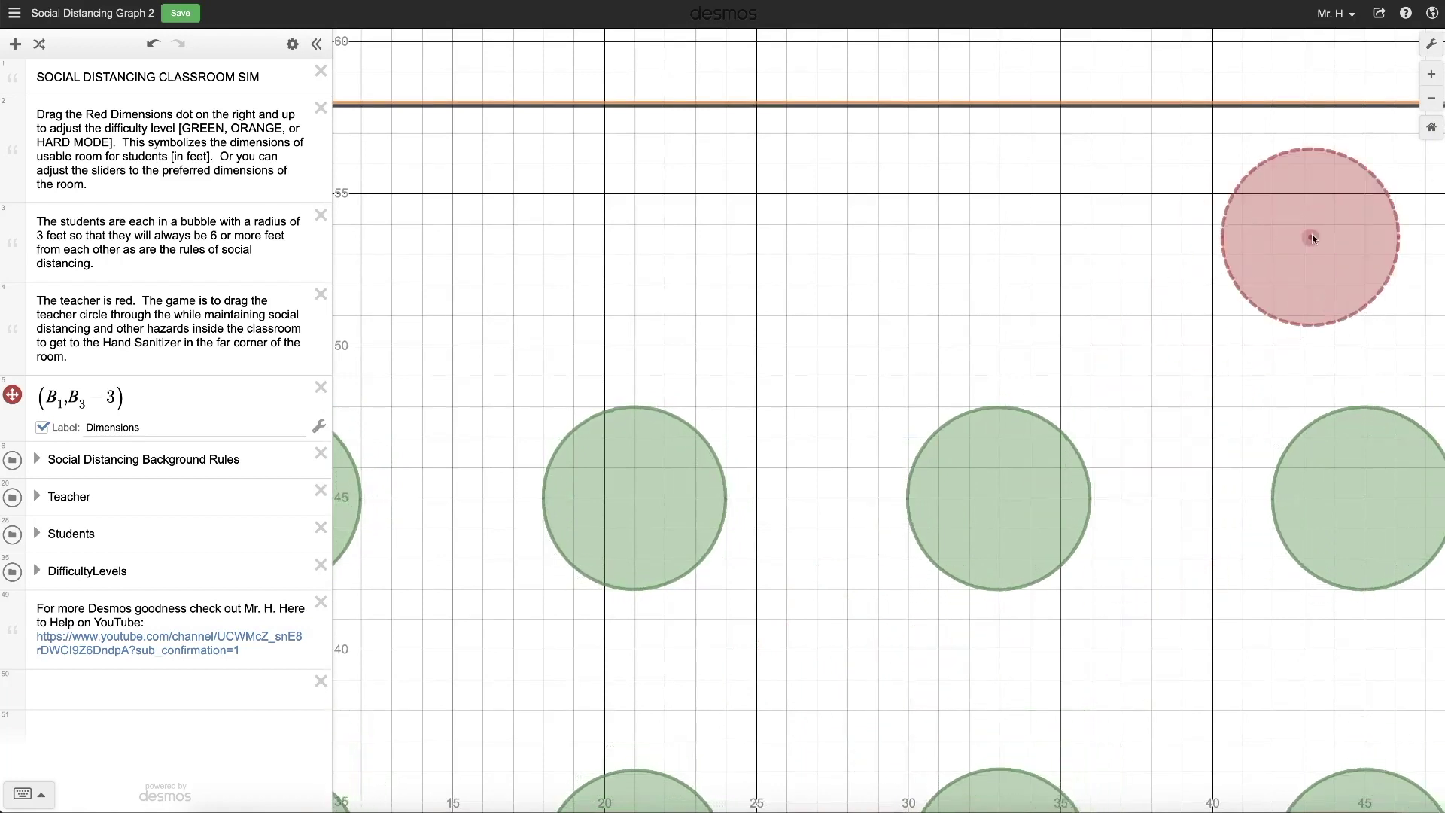
drag(1193, 329, 591, 537)
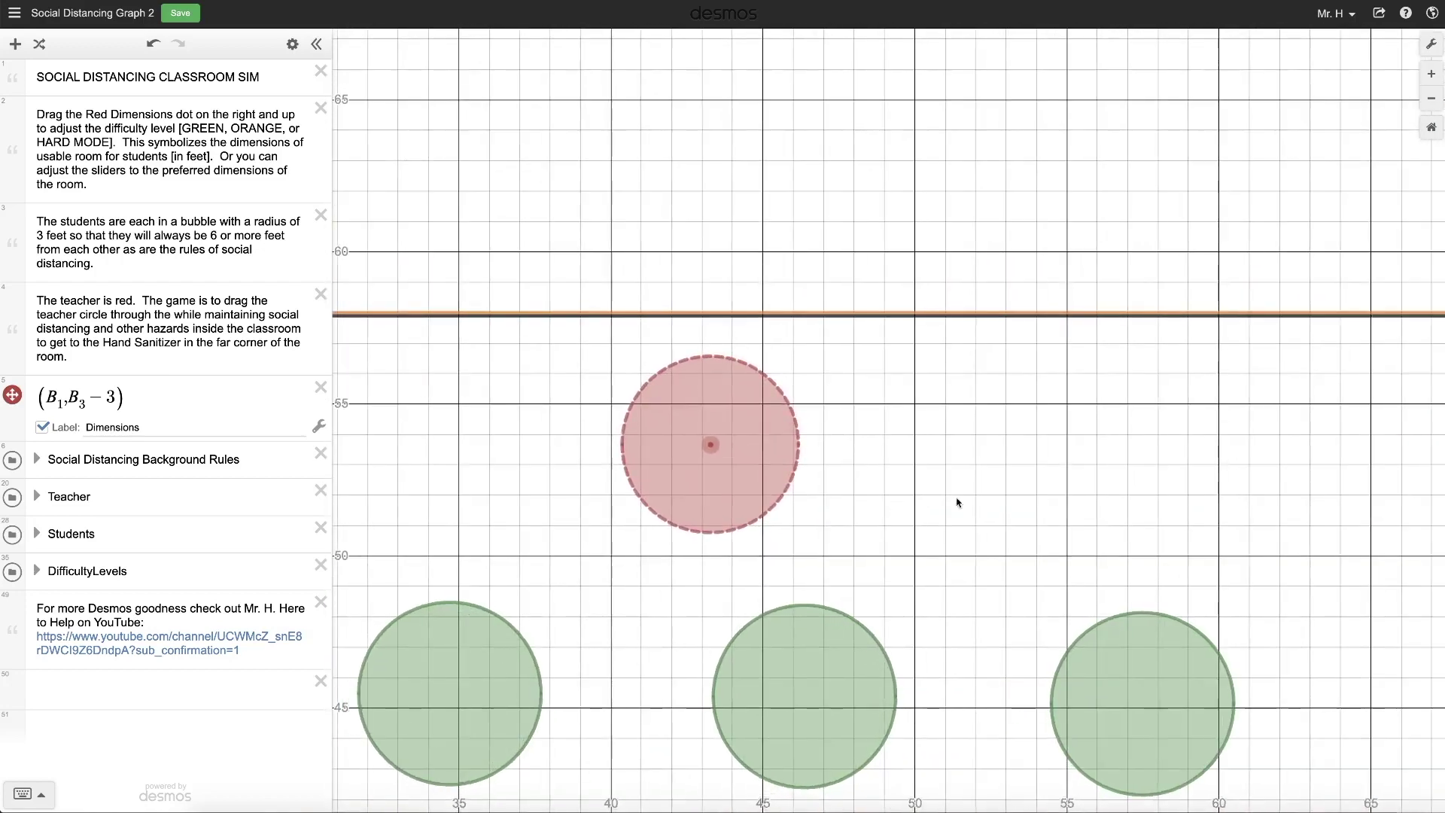
scroll(993, 506, down, 5)
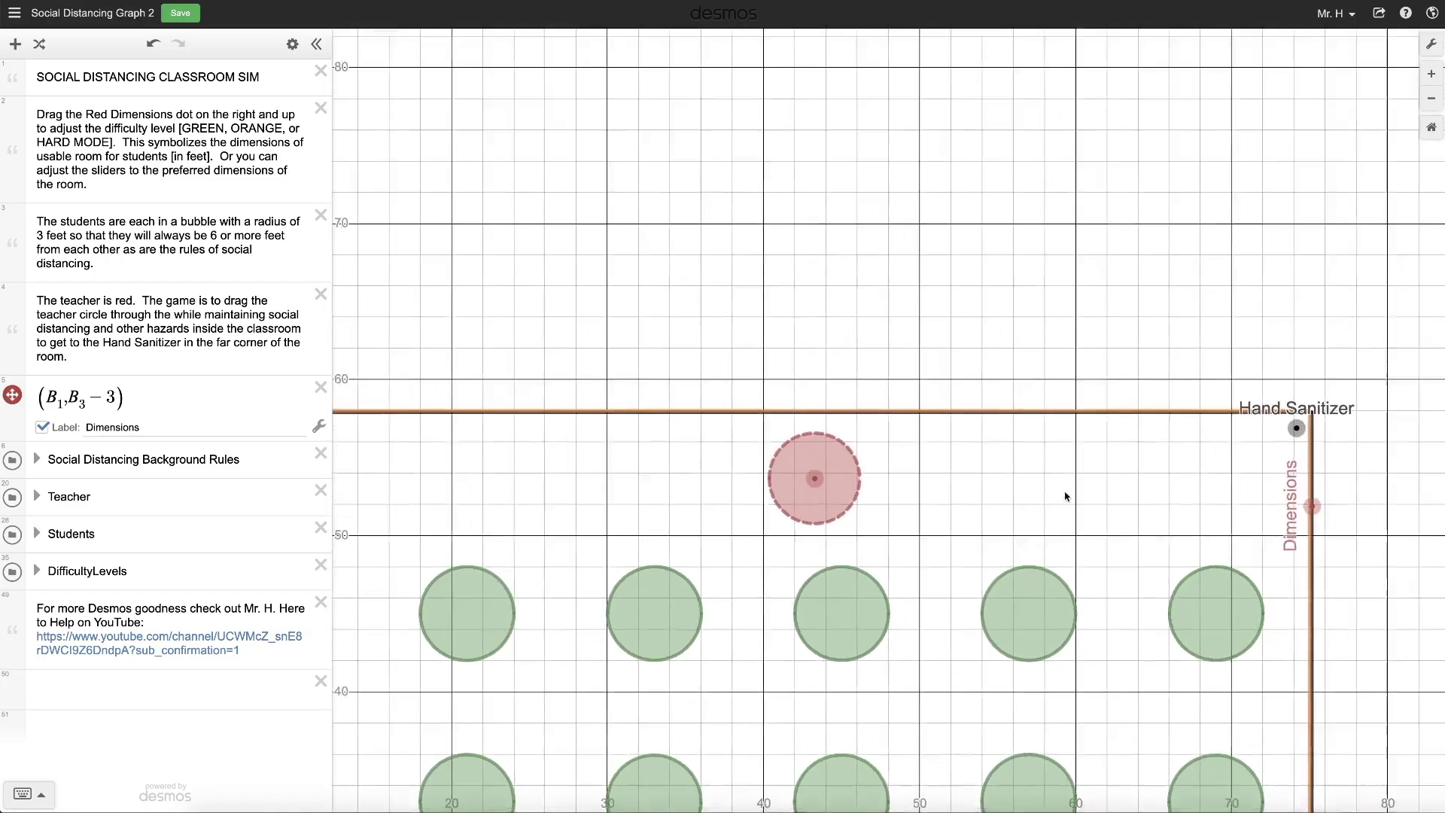
Zoom out to show the whole hard-mode room and return the teacher circle to the origin
drag(1065, 497, 933, 495)
drag(701, 490, 474, 494)
scroll(638, 505, down, 2)
scroll(638, 504, down, 4)
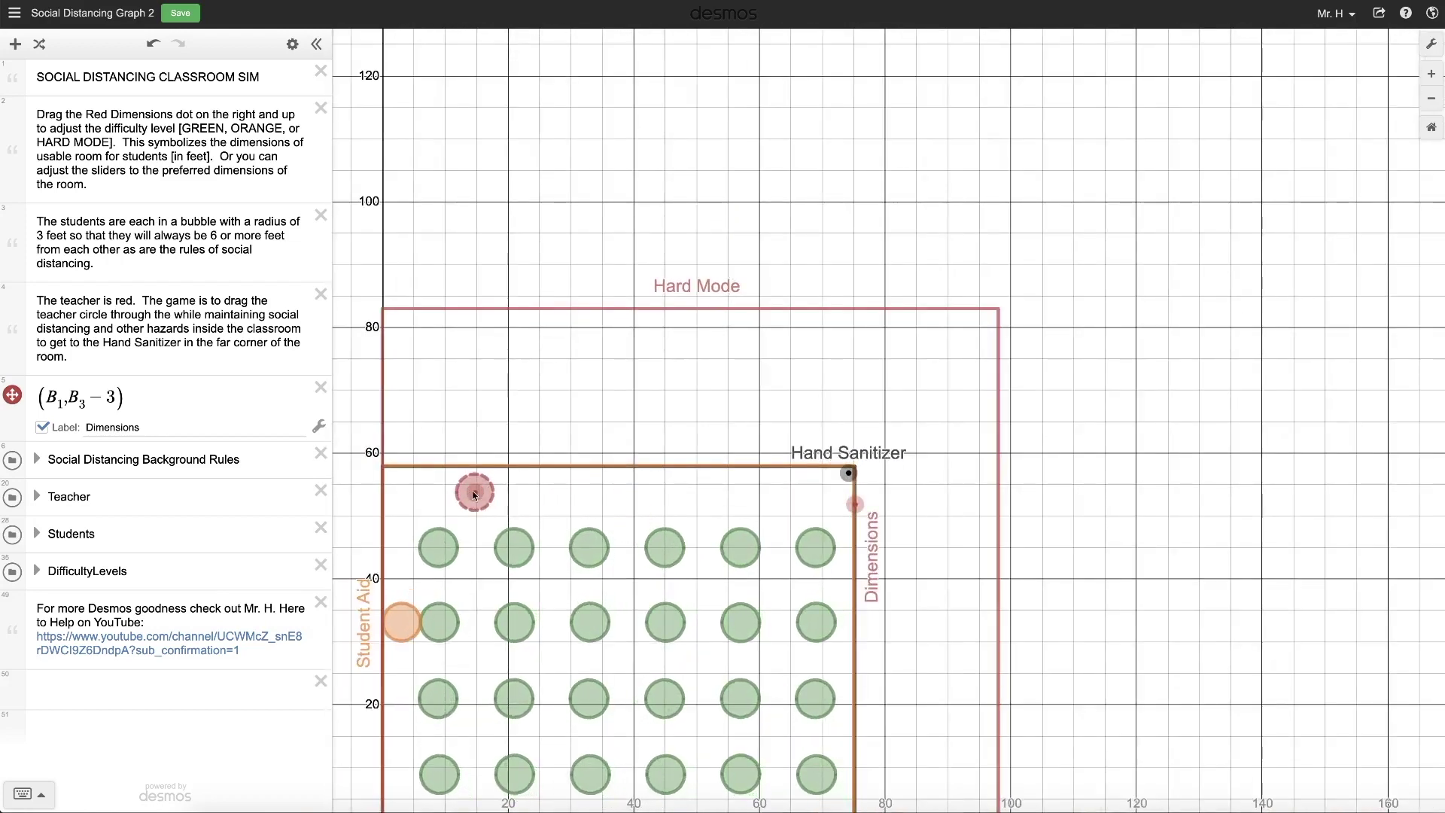
scroll(549, 519, down, 2)
drag(622, 516, 865, 447)
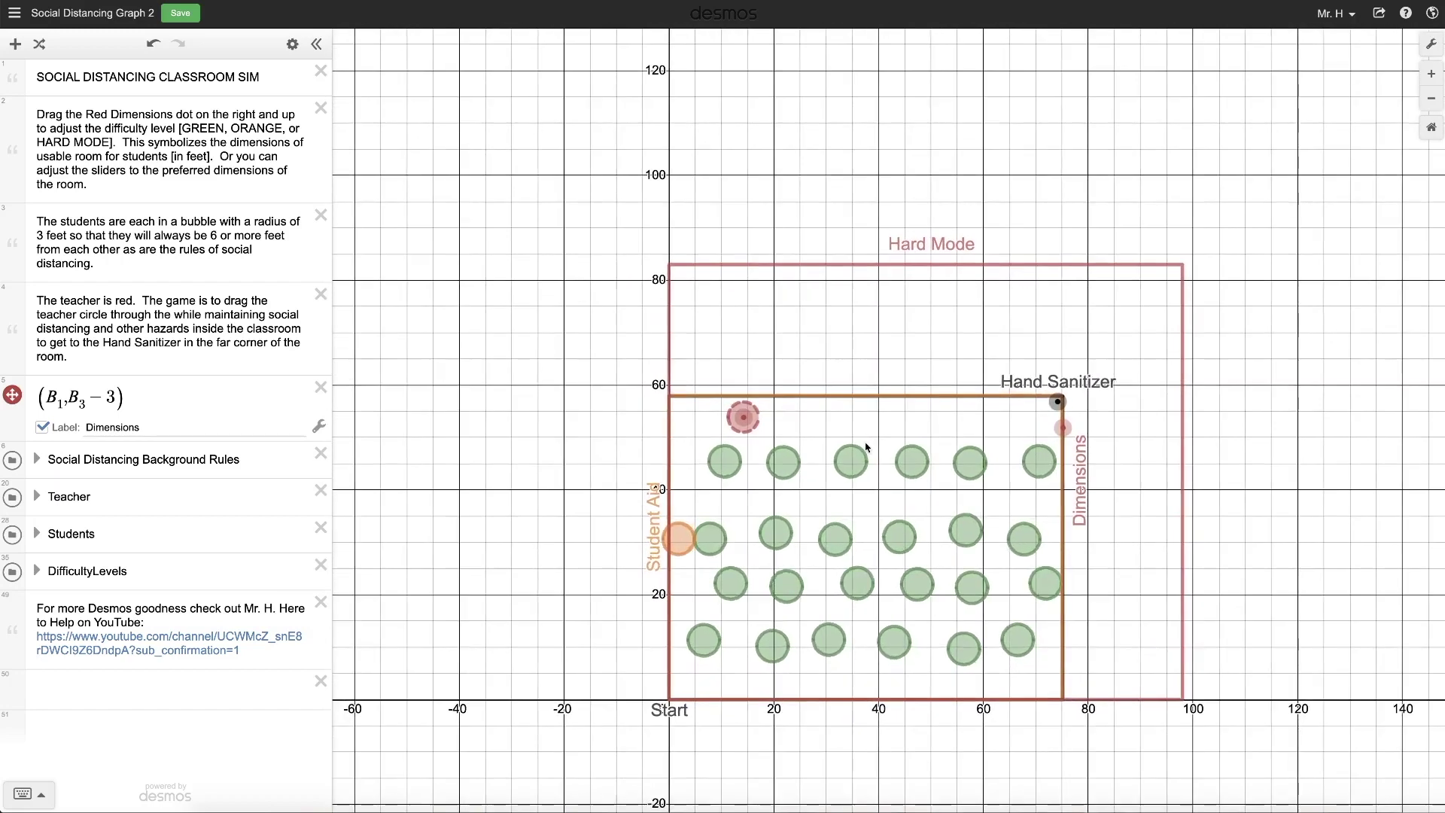
drag(743, 417, 814, 425)
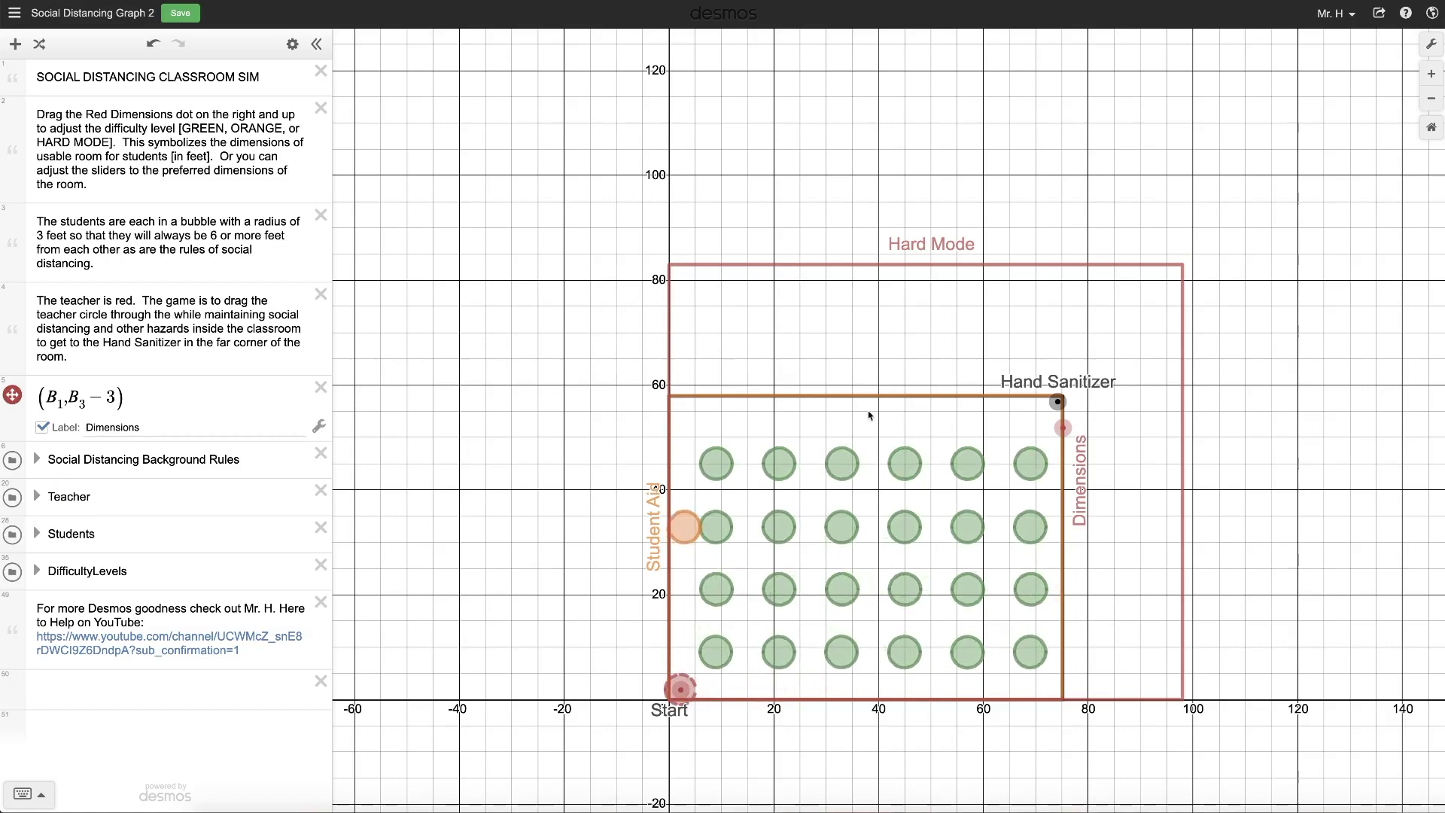
Enlarge the room into the Hard Mode box: 98 by 82 feet, 48 students, two Murder Hornets
drag(916, 413, 707, 371)
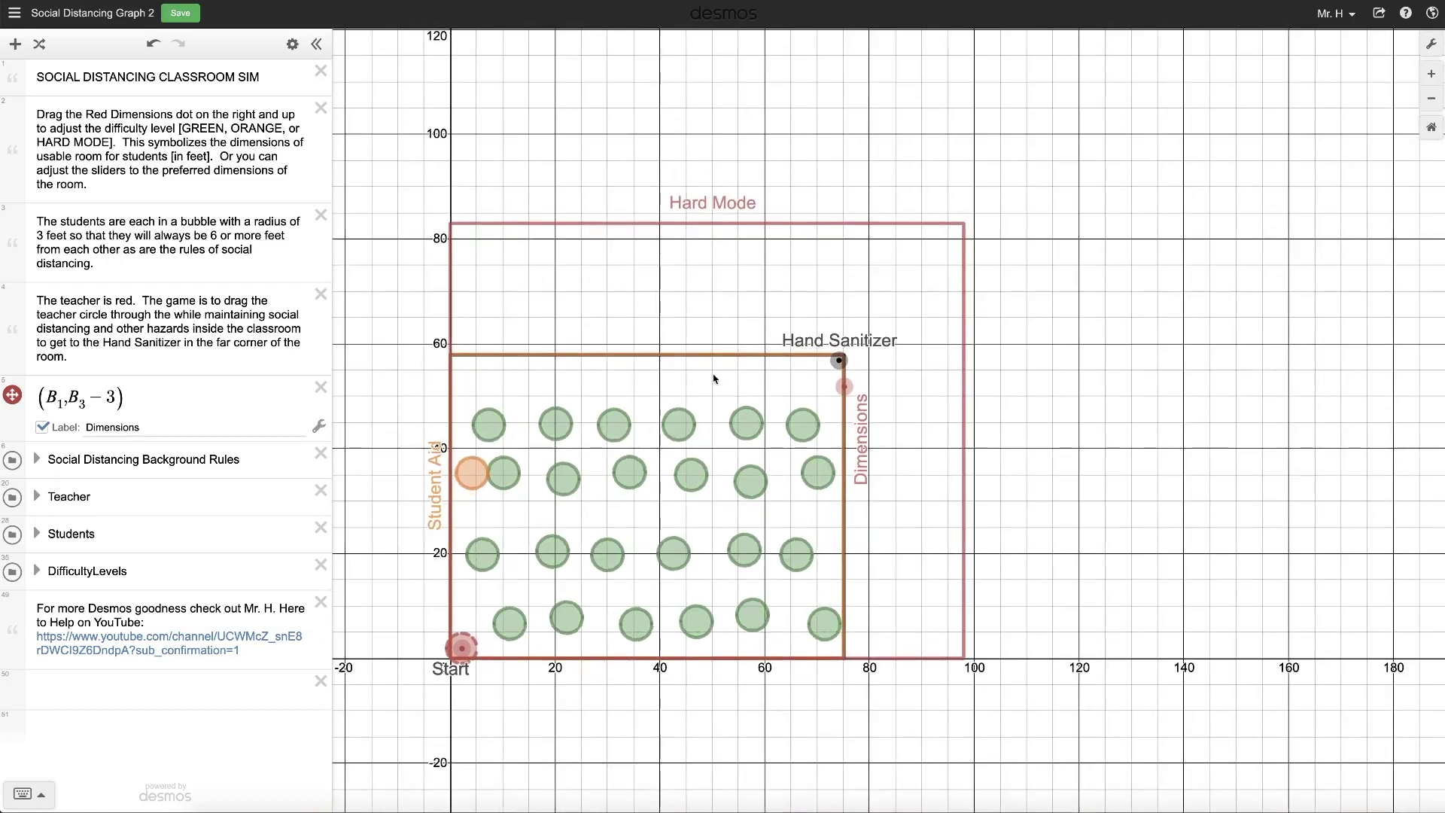
scroll(714, 378, up, 3)
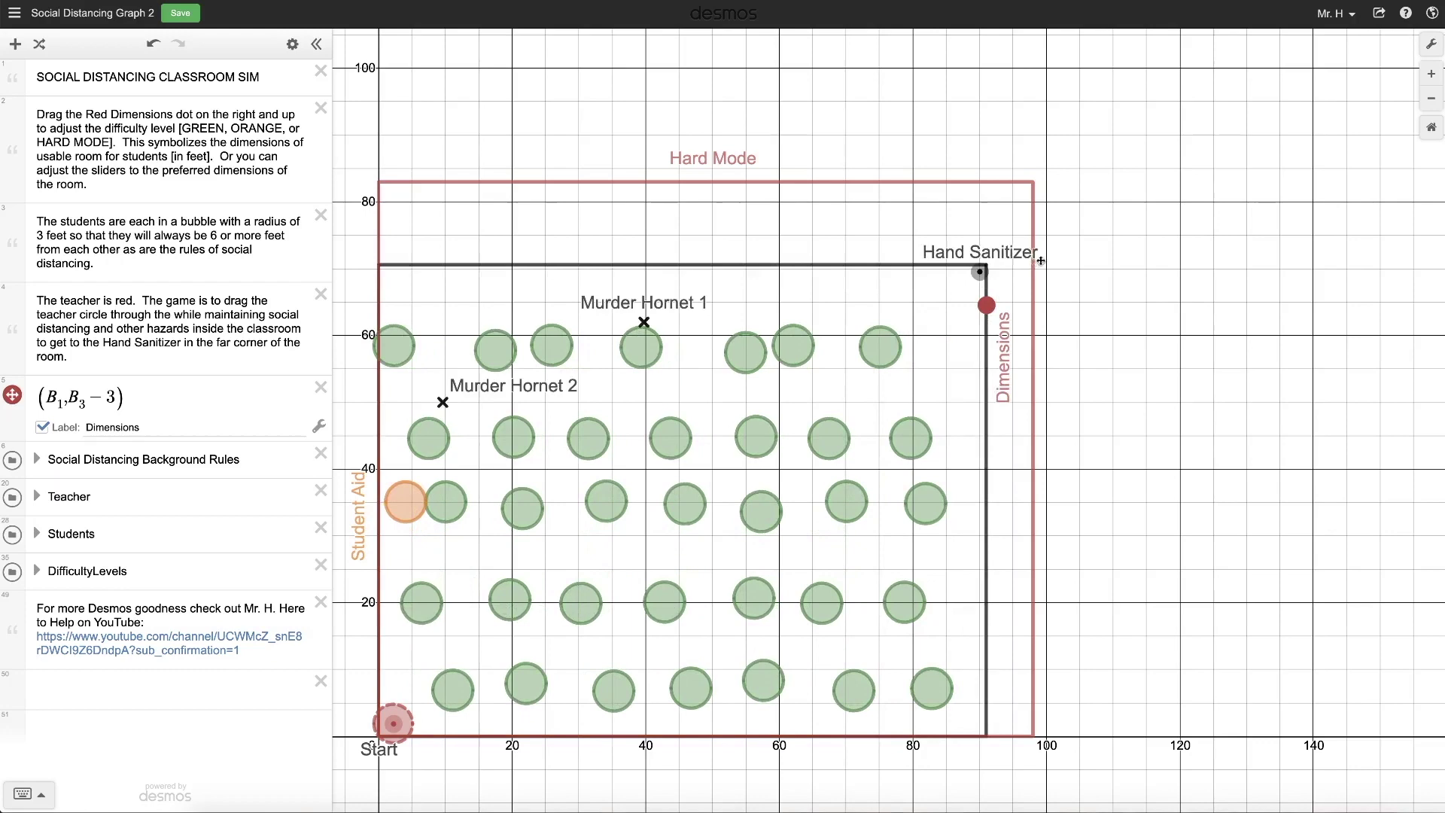
drag(1041, 260, 1034, 224)
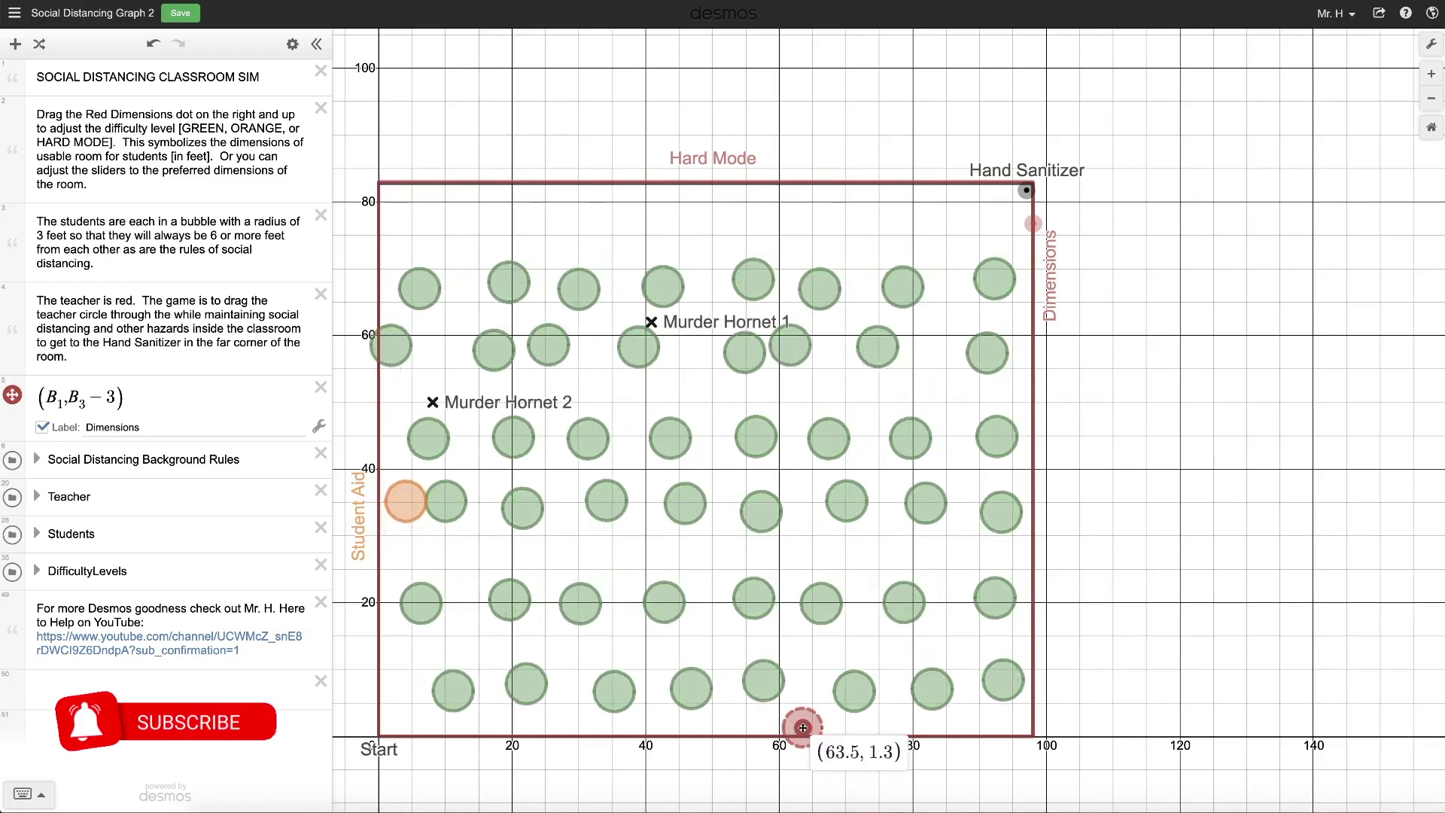
Zoom in and nudge the teacher circle off the bottom wall and past a nearby student
scroll(802, 727, up, 10)
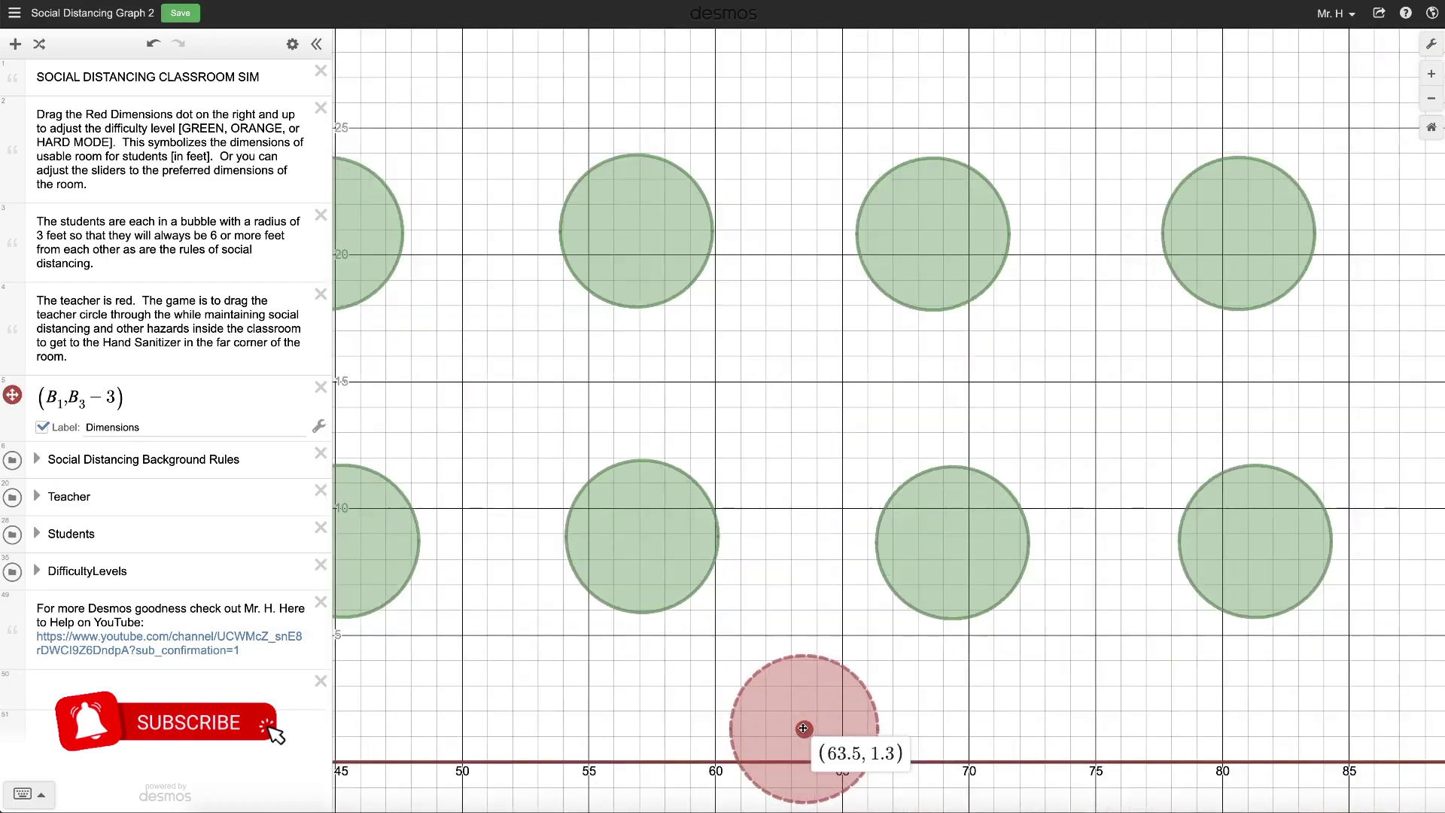
scroll(803, 728, up, 2)
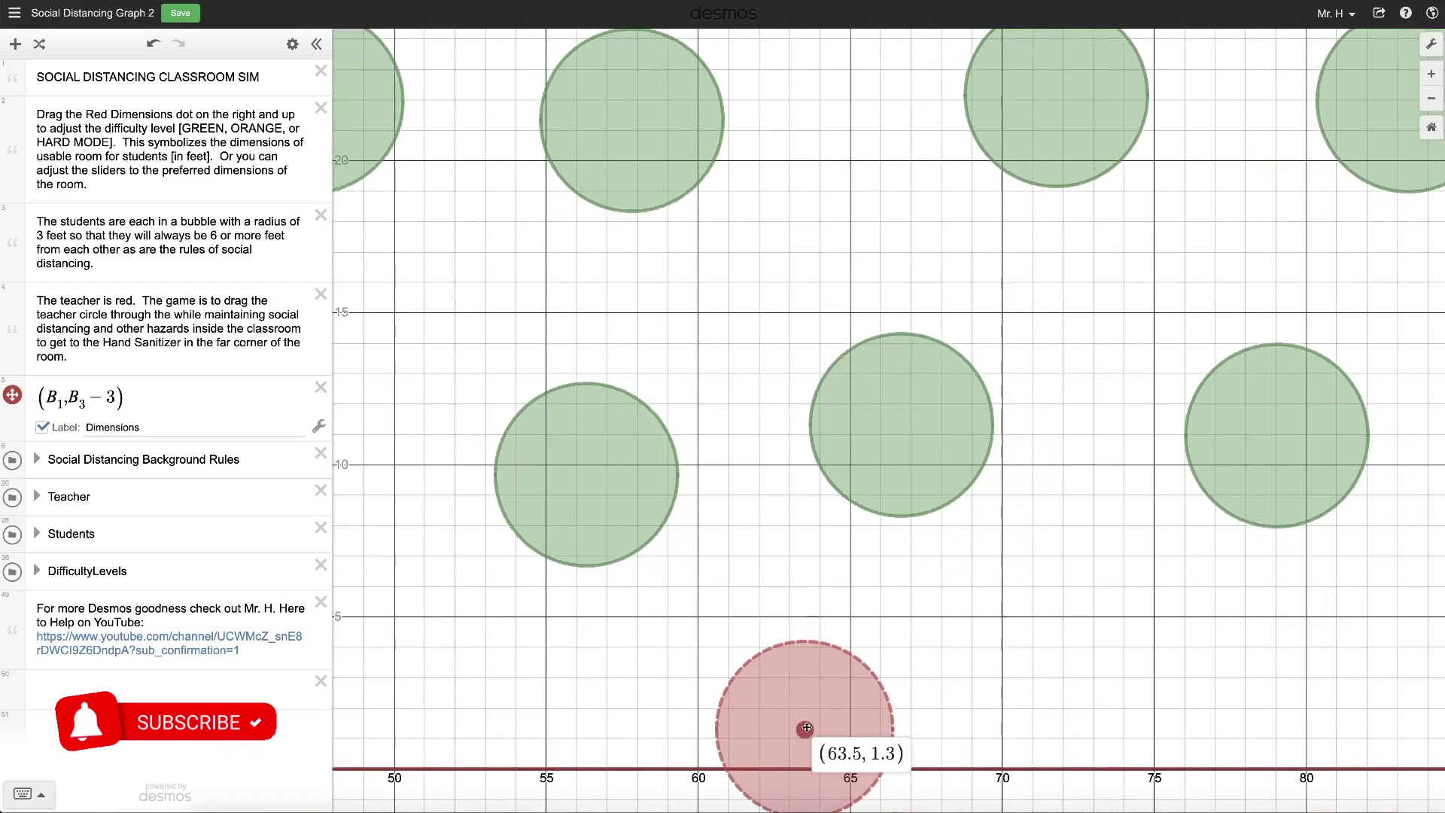
drag(805, 728, 1185, 572)
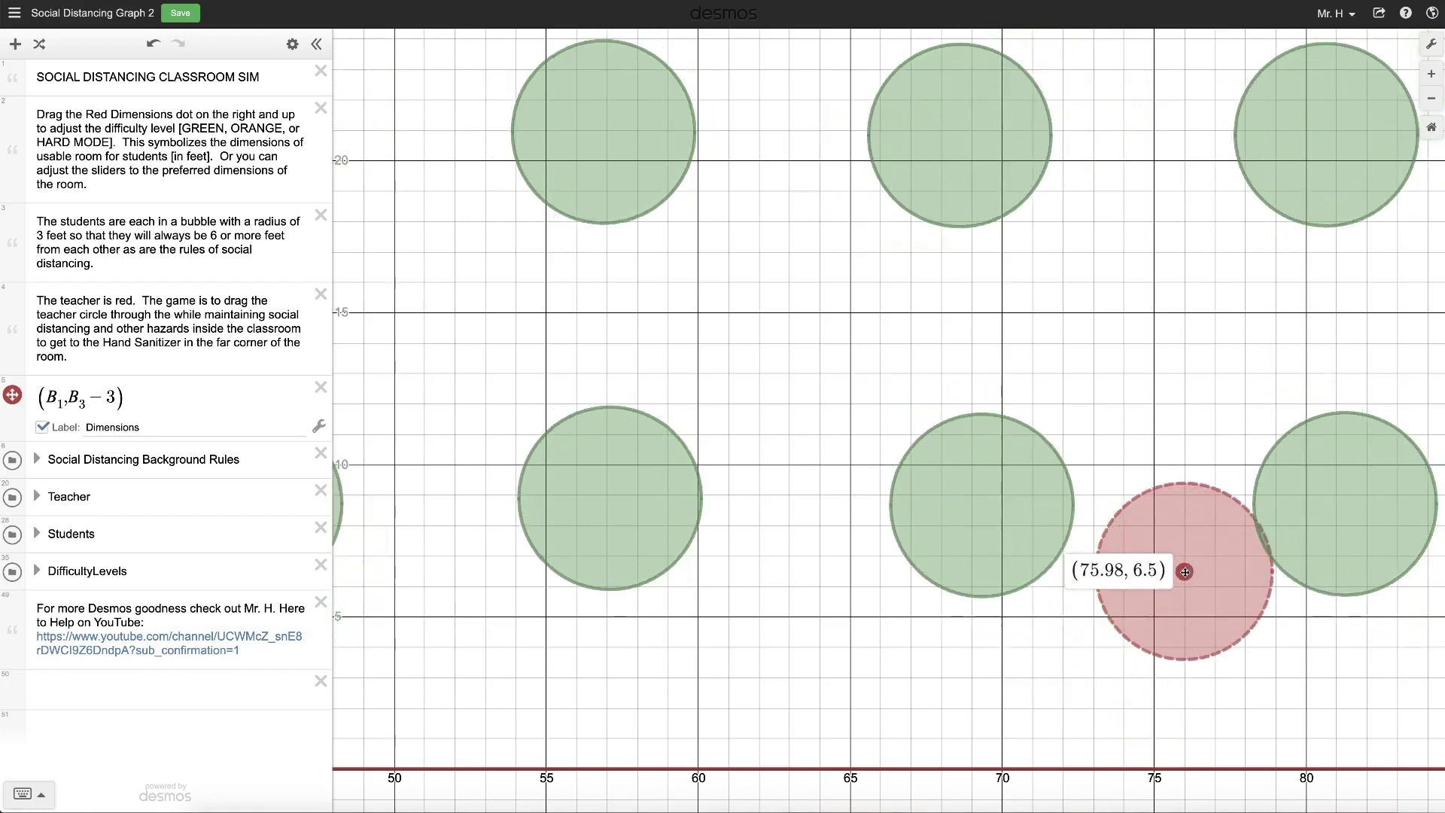
drag(1184, 572, 1140, 691)
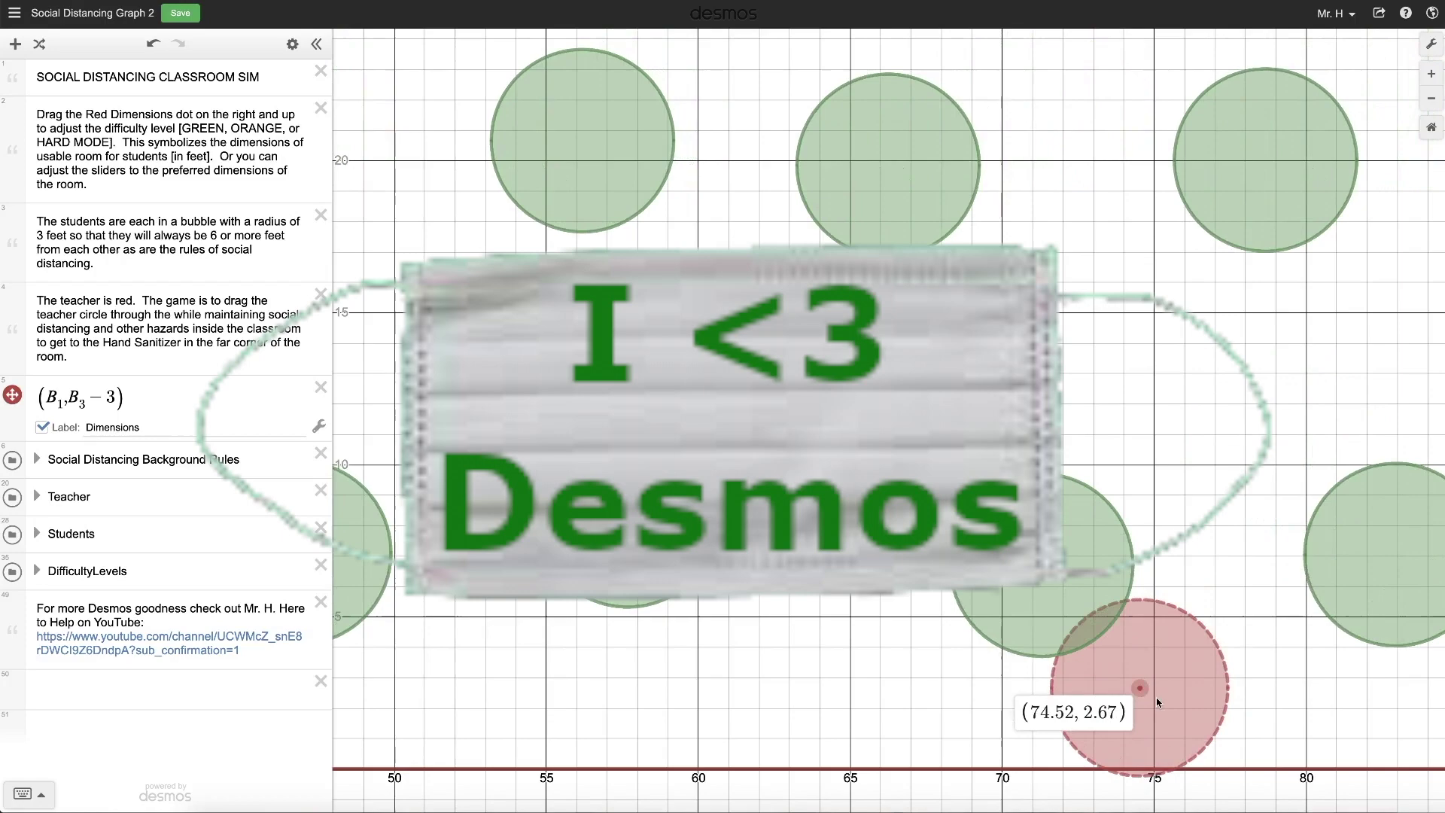
Move the teacher left along the bottom wall, then up between bubbles to about (63.33, 29.16)
drag(1140, 688, 476, 686)
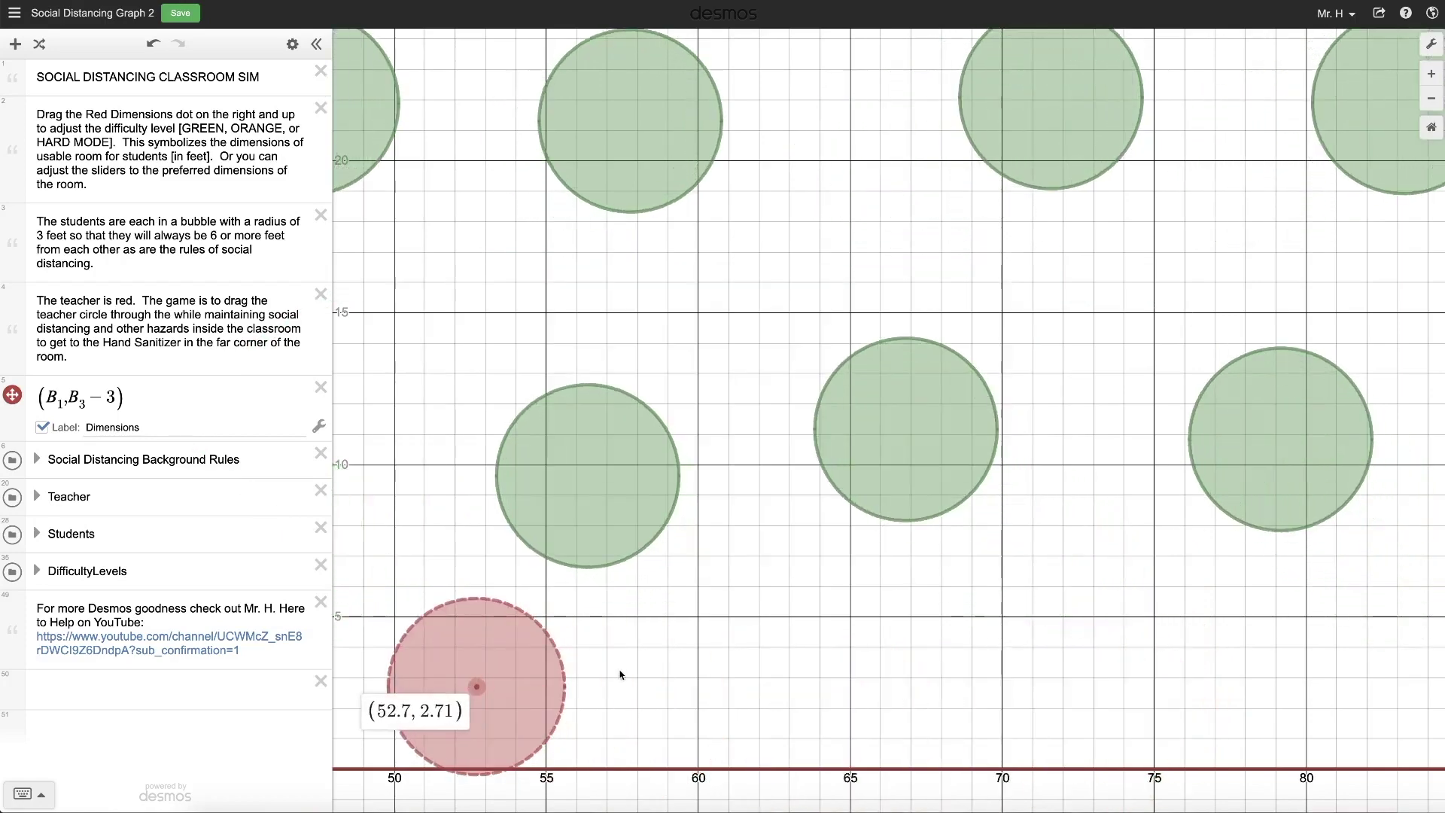
scroll(620, 674, down, 5)
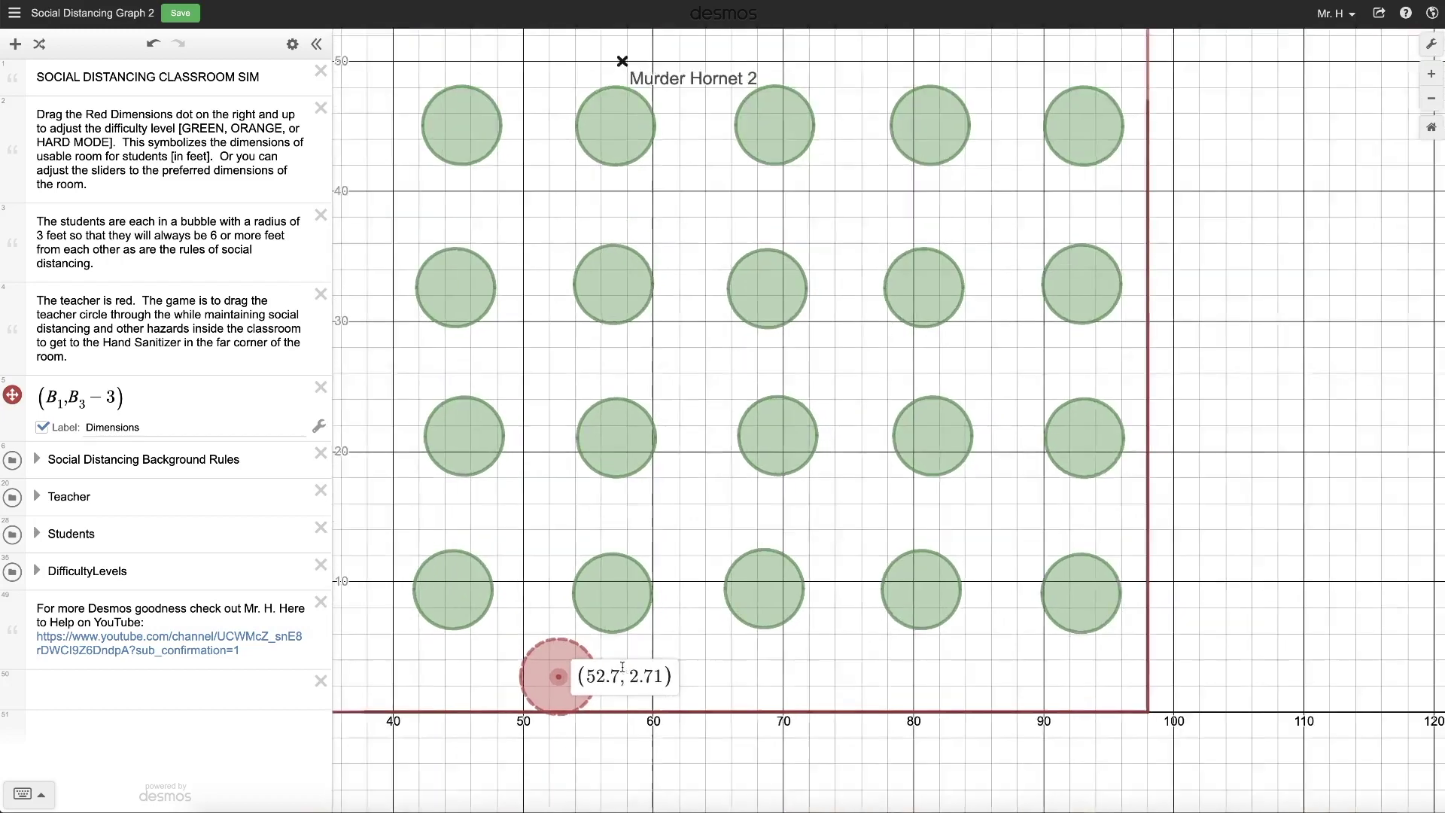
mouse_move(560, 676)
mouse_down()
mouse_move(558, 440)
mouse_move(585, 346)
mouse_move(615, 395)
mouse_move(692, 351)
mouse_move(742, 548)
mouse_move(712, 745)
mouse_up()
scroll(752, 374, up, 2)
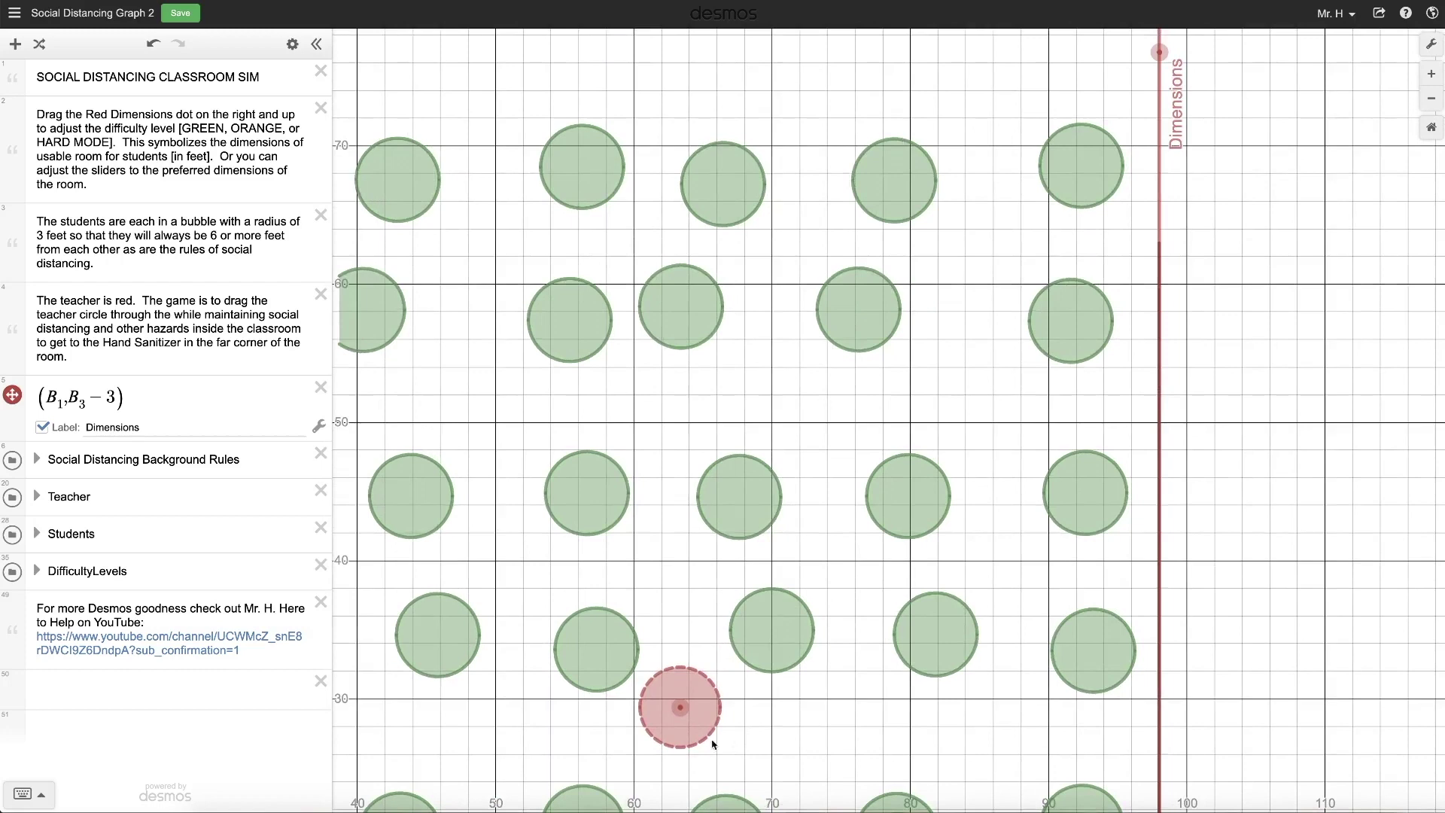
Guide the teacher circle up through the students onto the Hand Sanitizer in the top-right corner
drag(688, 683, 918, 210)
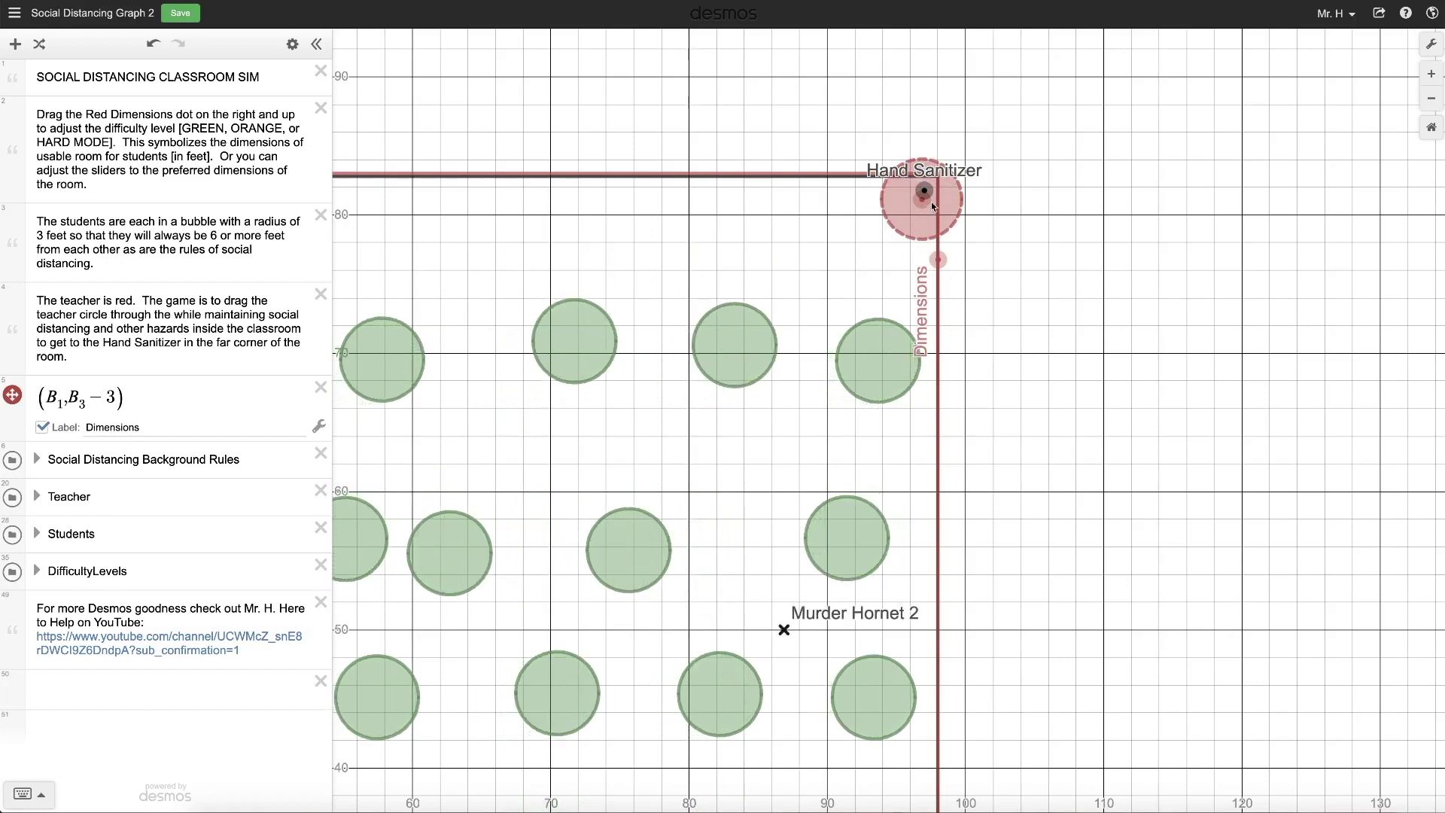
drag(923, 208, 972, 236)
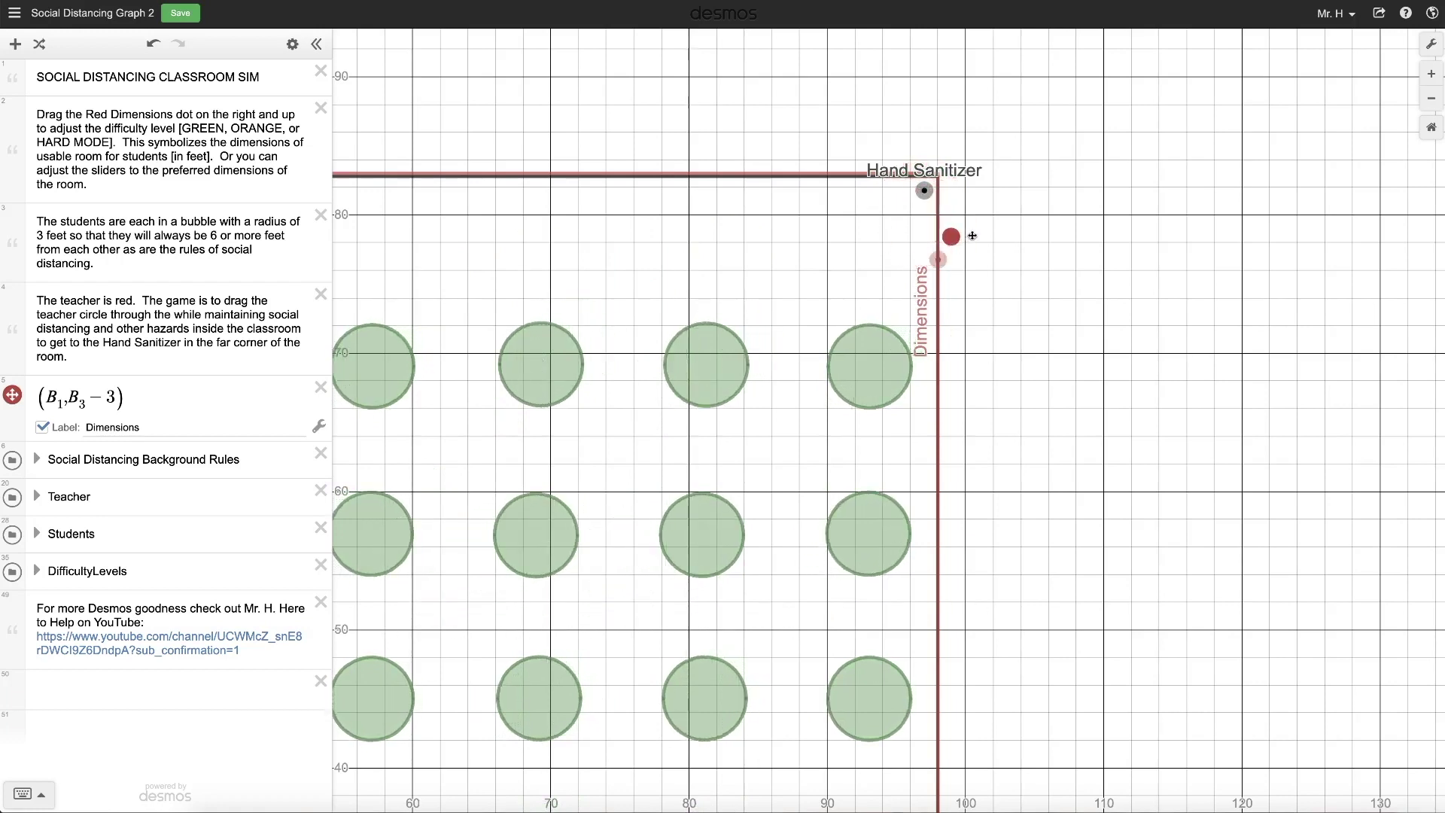